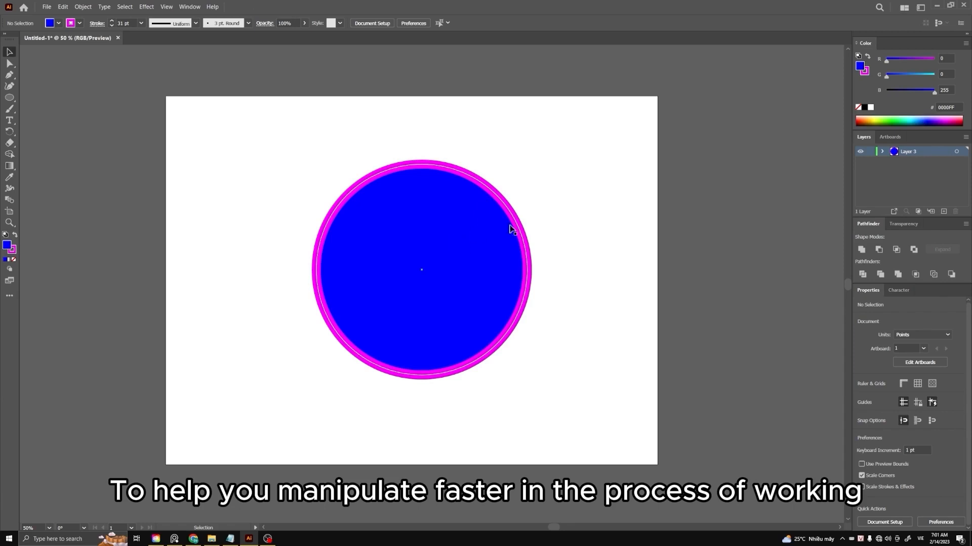
Select the circle and swap its fill and stroke colours back and forth, ending with a magenta fill and blue stroke.
{"action": "left_click", "coordinate": [406, 270]}
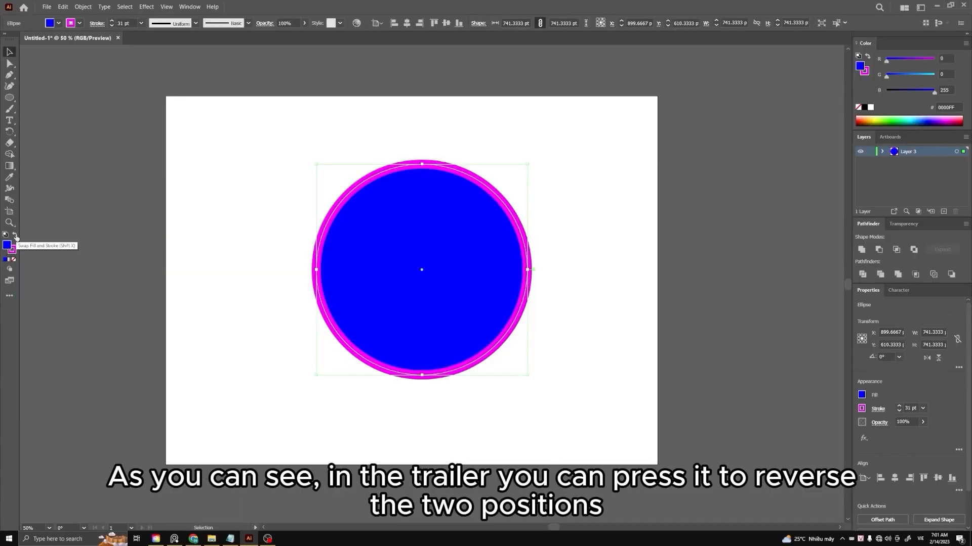
{"action": "left_click", "coordinate": [16, 236]}
{"action": "left_click", "coordinate": [15, 236]}
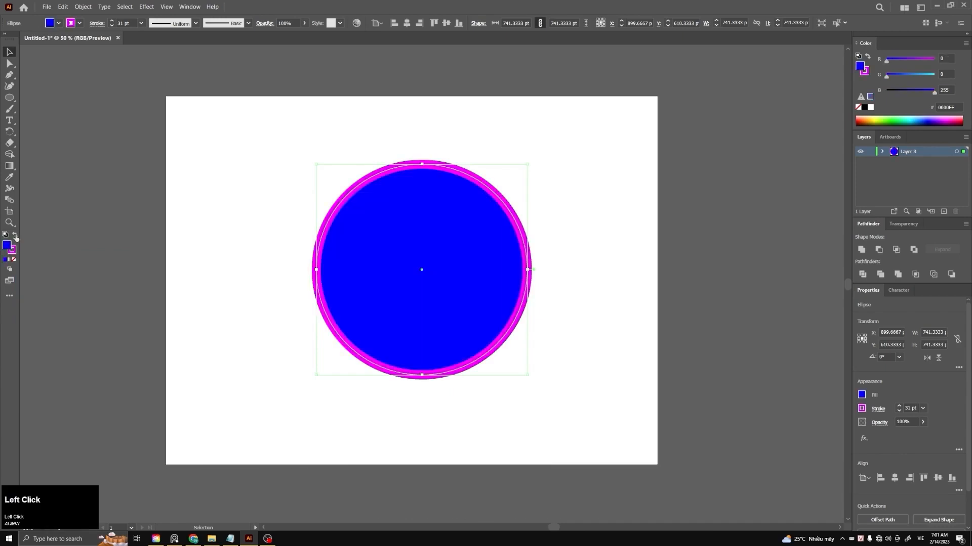
{"action": "left_click", "coordinate": [15, 236]}
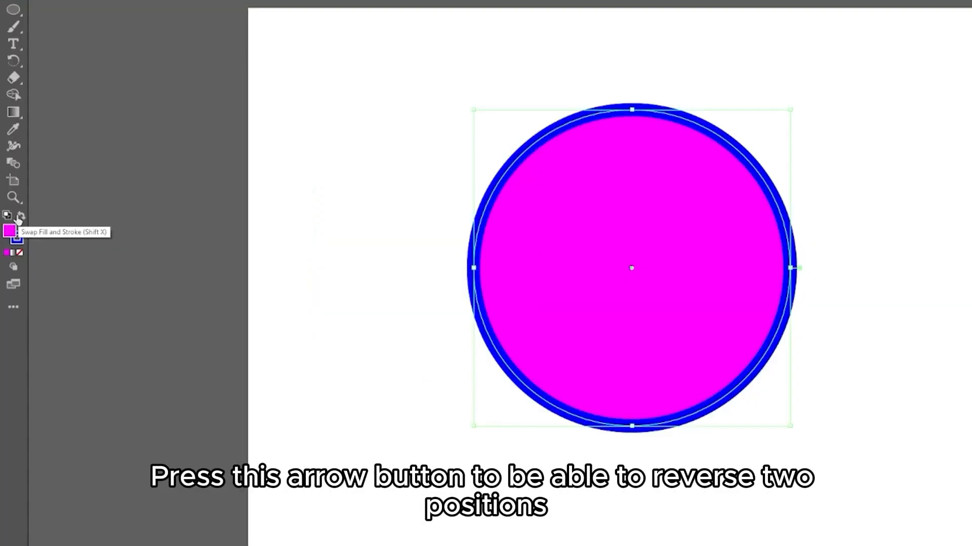
{"action": "left_click", "coordinate": [22, 218]}
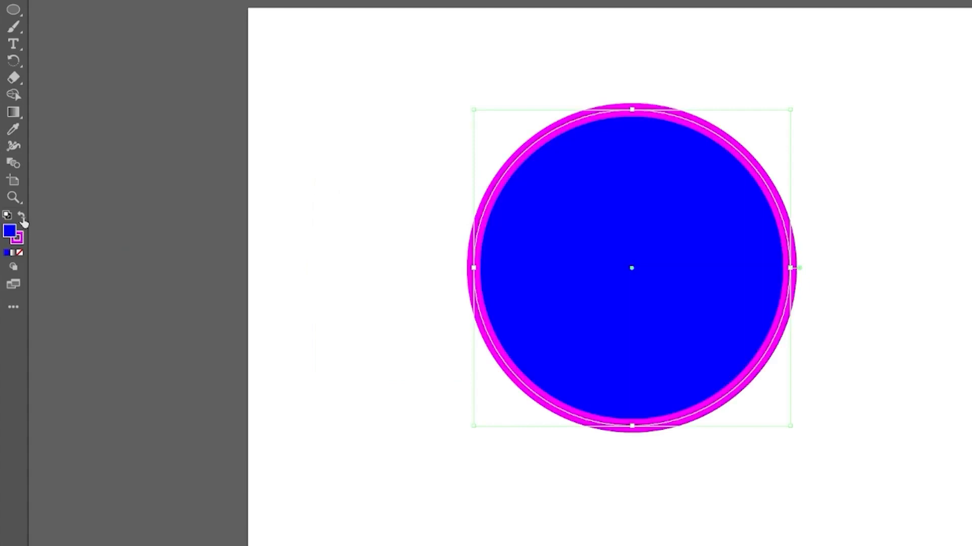
{"action": "left_click", "coordinate": [22, 219]}
{"action": "left_click", "coordinate": [22, 218]}
{"action": "left_click", "coordinate": [23, 218]}
{"action": "left_click", "coordinate": [22, 219]}
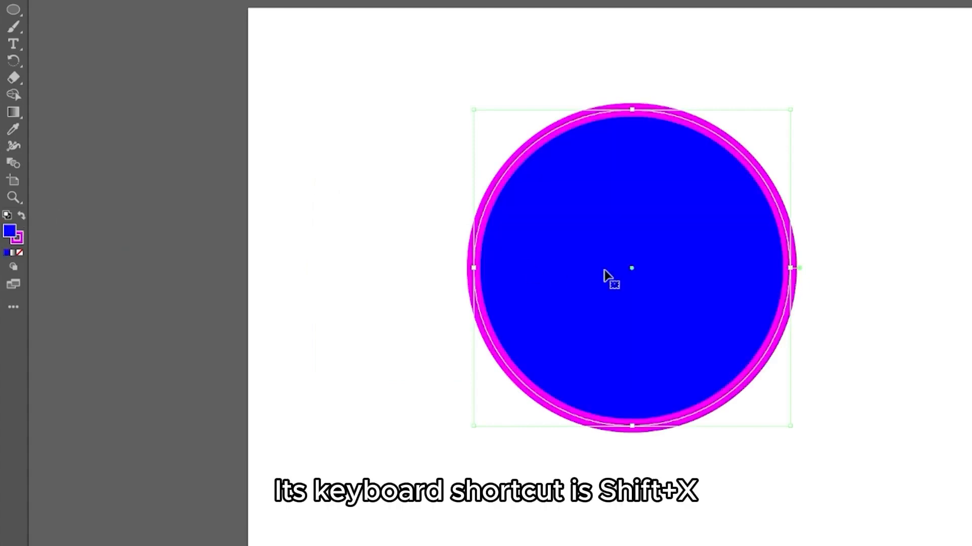
{"action": "key", "text": "shift+x"}
{"action": "key", "text": "shift+x"}
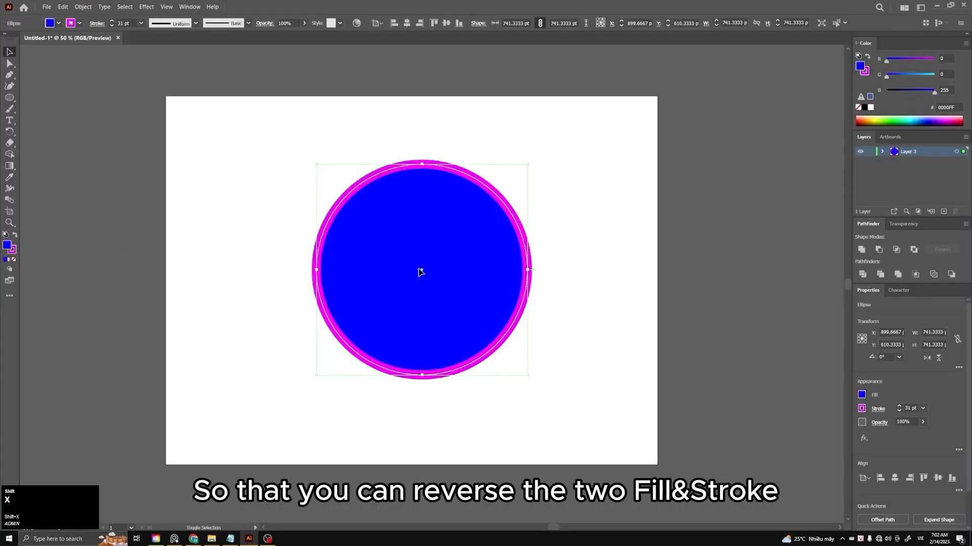
{"action": "key", "text": "shift+x"}
{"action": "key", "text": "shift+x"}
{"action": "key", "text": "shift+x"}
{"action": "key", "text": "shift+x"}
{"action": "key", "text": "shift+x"}
{"action": "key", "text": "shift+x"}
{"action": "key", "text": "shift+x"}
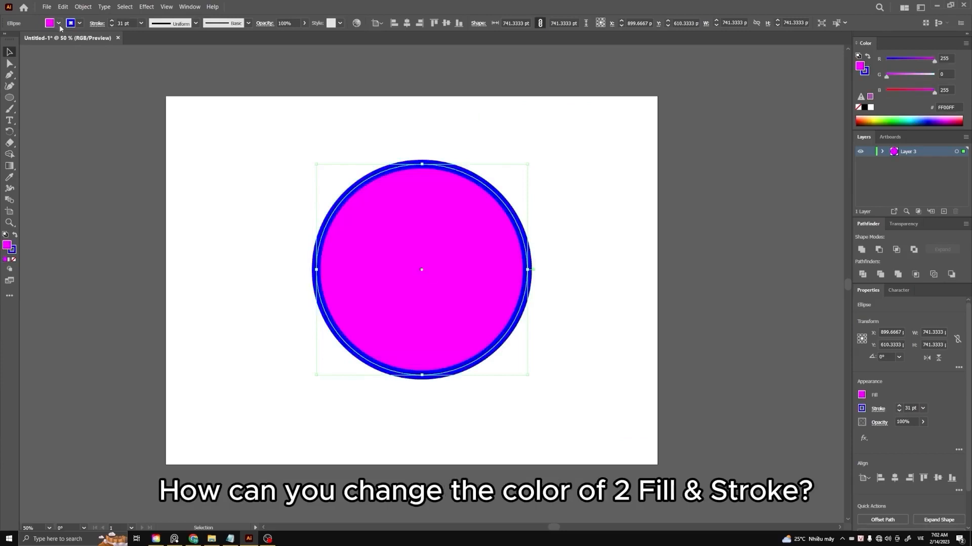
Set the circle's fill to the dark purple 732A75 through the Color Picker.
{"action": "double_click", "coordinate": [8, 247]}
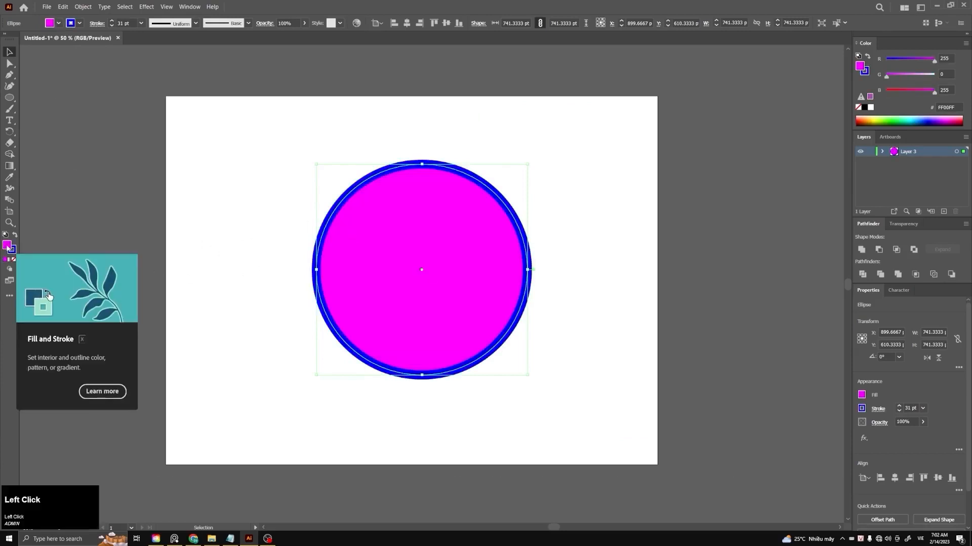
{"action": "left_click", "coordinate": [438, 270]}
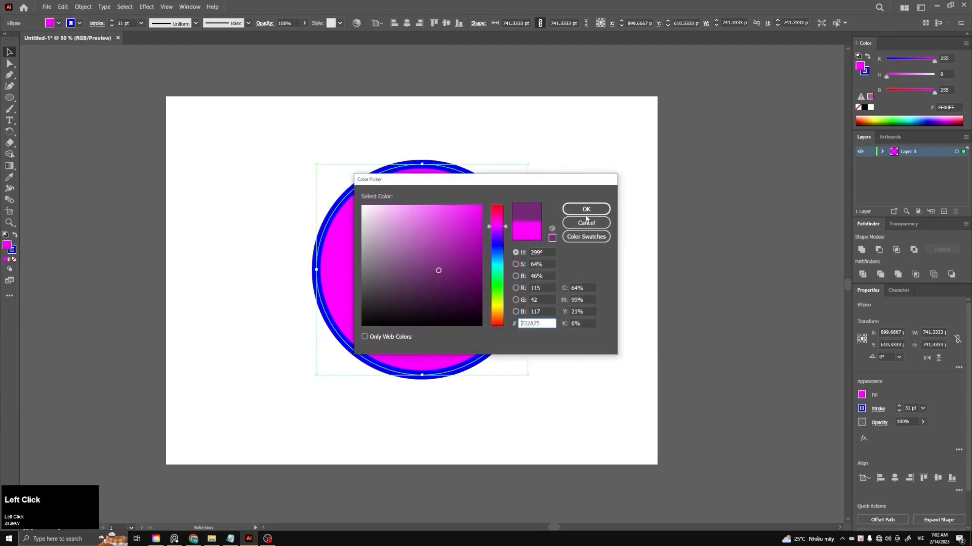
{"action": "left_click", "coordinate": [595, 215]}
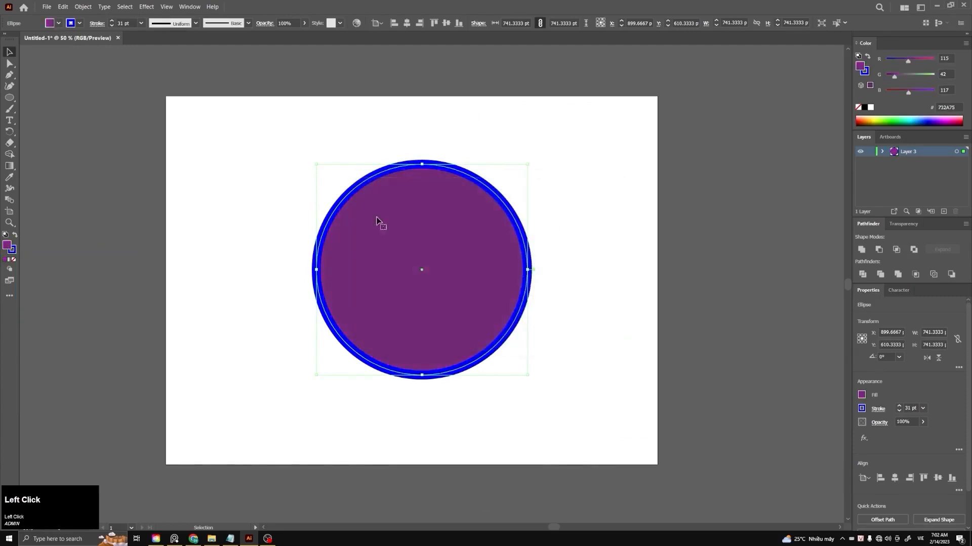
Set the circle's fill to pure red, FF0000, through the Color Picker.
{"action": "double_click", "coordinate": [8, 247]}
{"action": "left_click_drag", "start_coordinate": [500, 224], "coordinate": [502, 205]}
{"action": "left_click", "coordinate": [480, 206]}
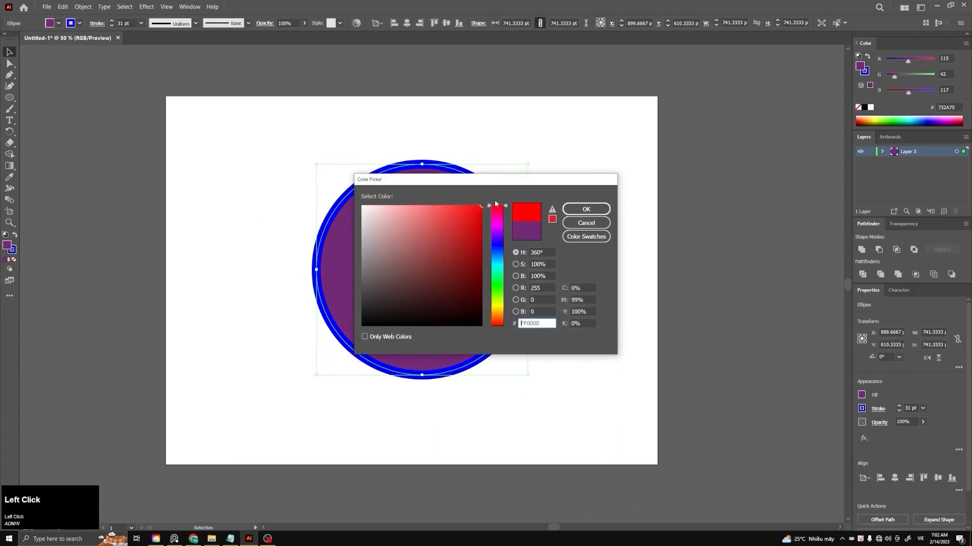
{"action": "left_click", "coordinate": [586, 209]}
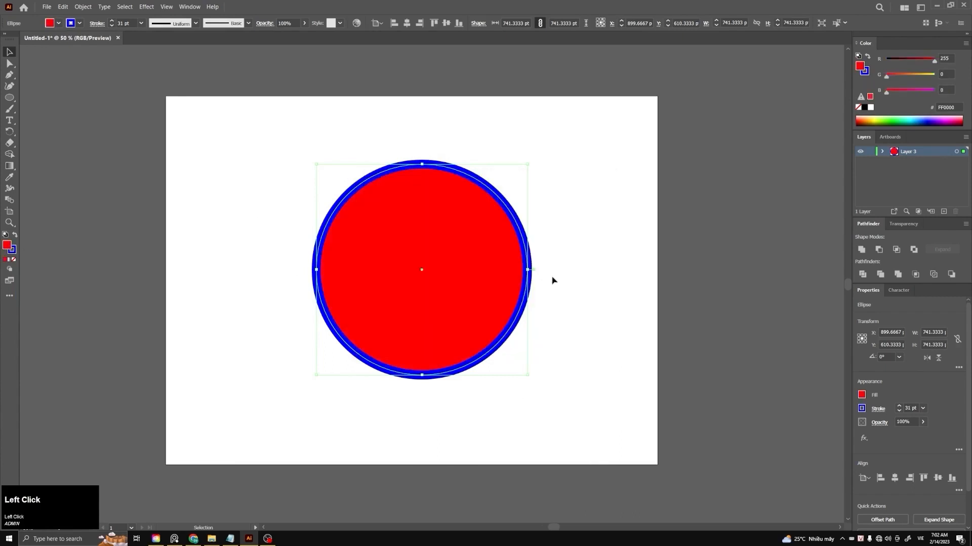
Set the circle's fill to the bright magenta FF00ED through the Color Picker.
{"action": "double_click", "coordinate": [7, 247]}
{"action": "left_click", "coordinate": [497, 223]}
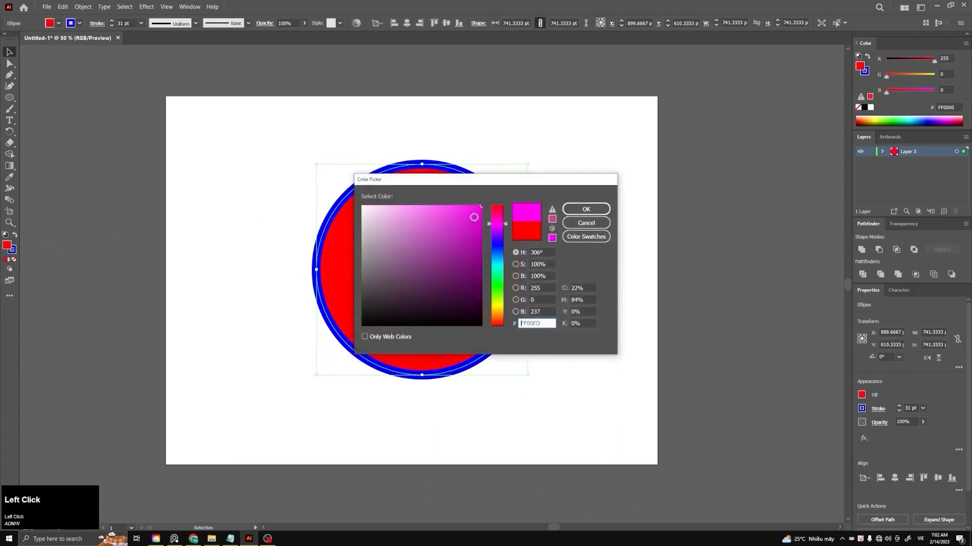
{"action": "left_click", "coordinate": [586, 209]}
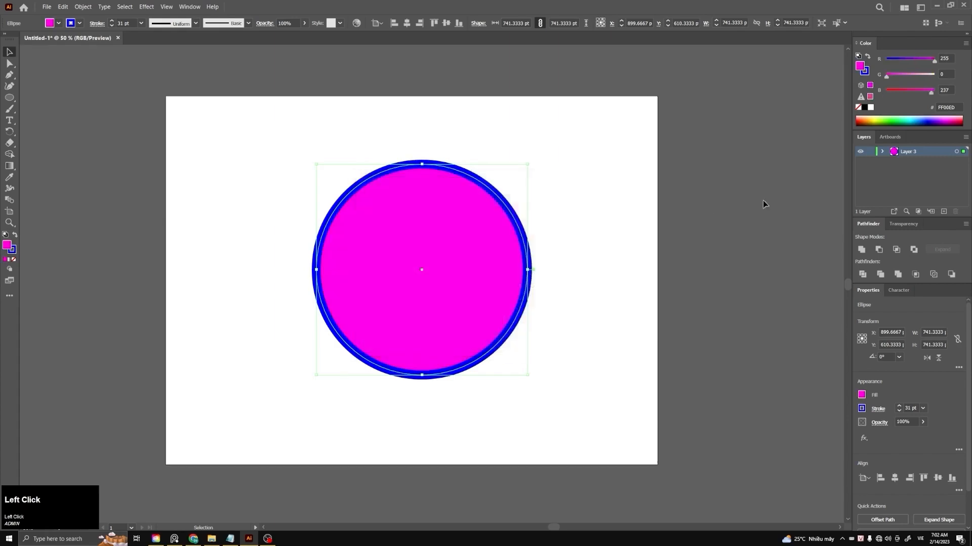
Bring the stroke colour to the front, set the circle's stroke to black (000000), and deselect the circle.
{"action": "left_click", "coordinate": [9, 252]}
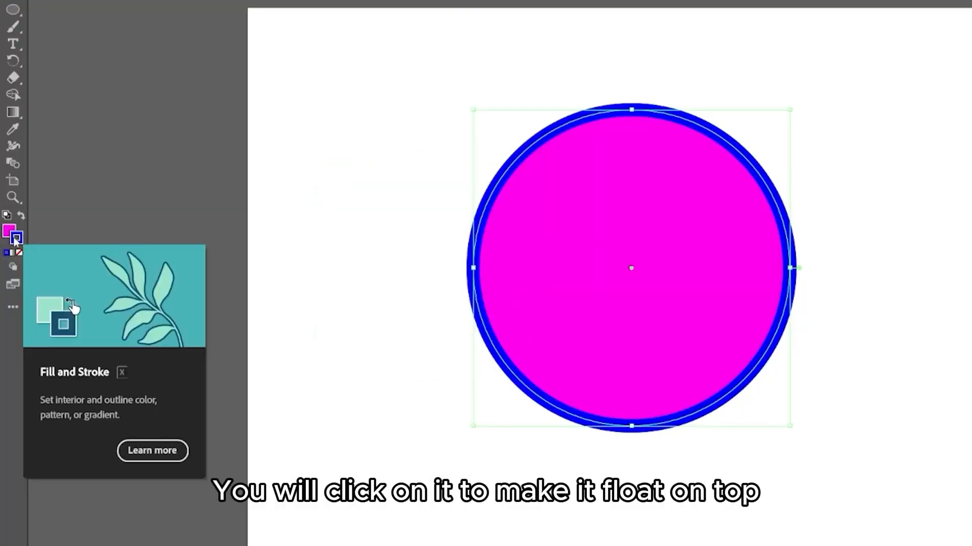
{"action": "left_click", "coordinate": [7, 232]}
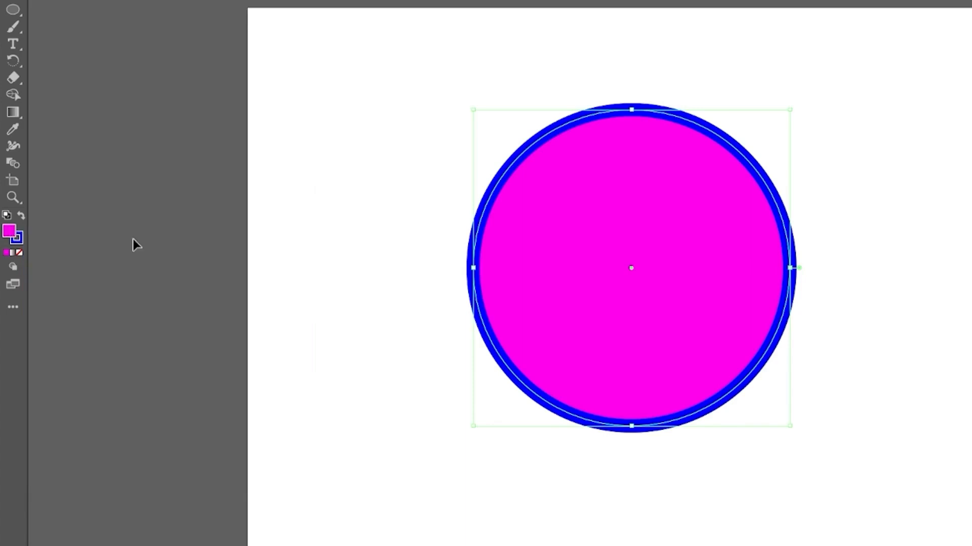
{"action": "left_click", "coordinate": [20, 240]}
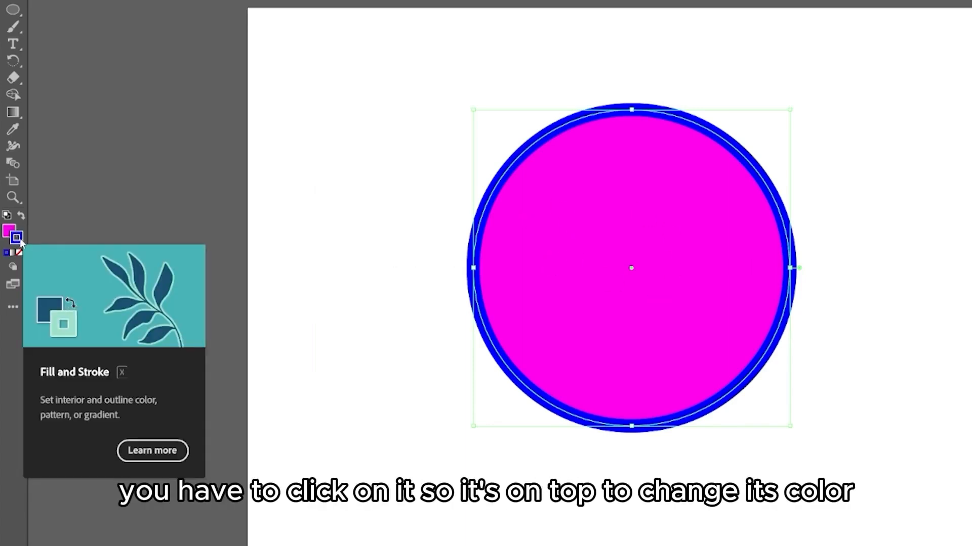
{"action": "double_click", "coordinate": [20, 239]}
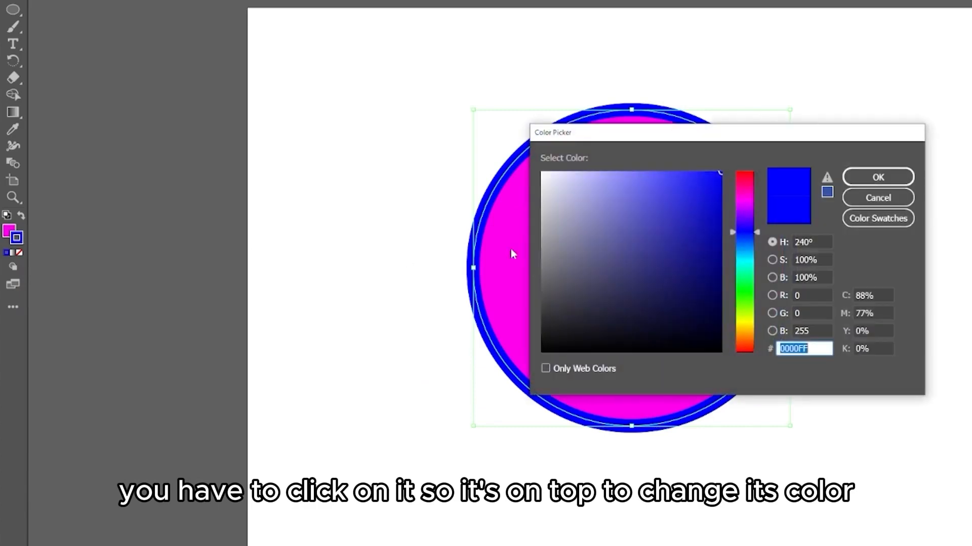
{"action": "left_click", "coordinate": [618, 286]}
{"action": "left_click", "coordinate": [695, 287]}
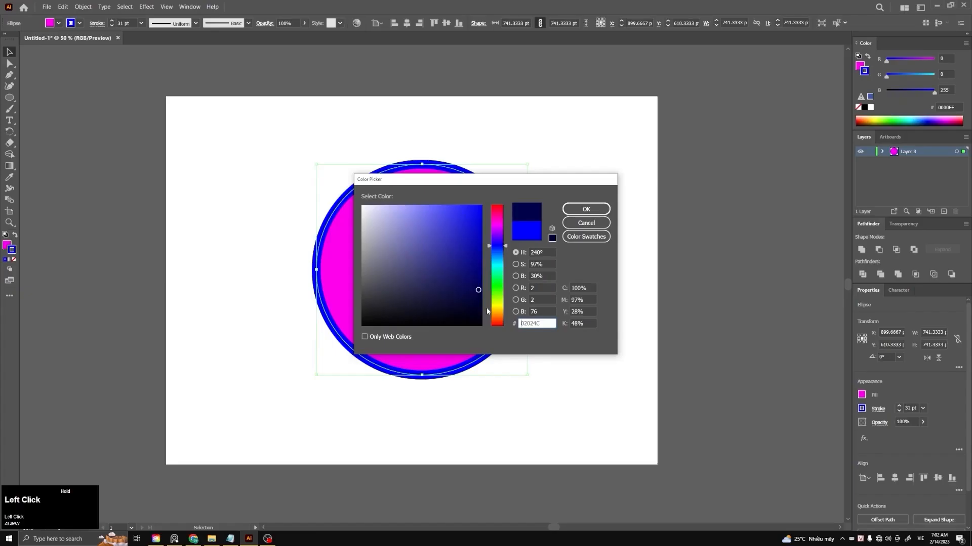
{"action": "left_click_drag", "start_coordinate": [714, 295], "coordinate": [721, 351]}
{"action": "left_click", "coordinate": [585, 210]}
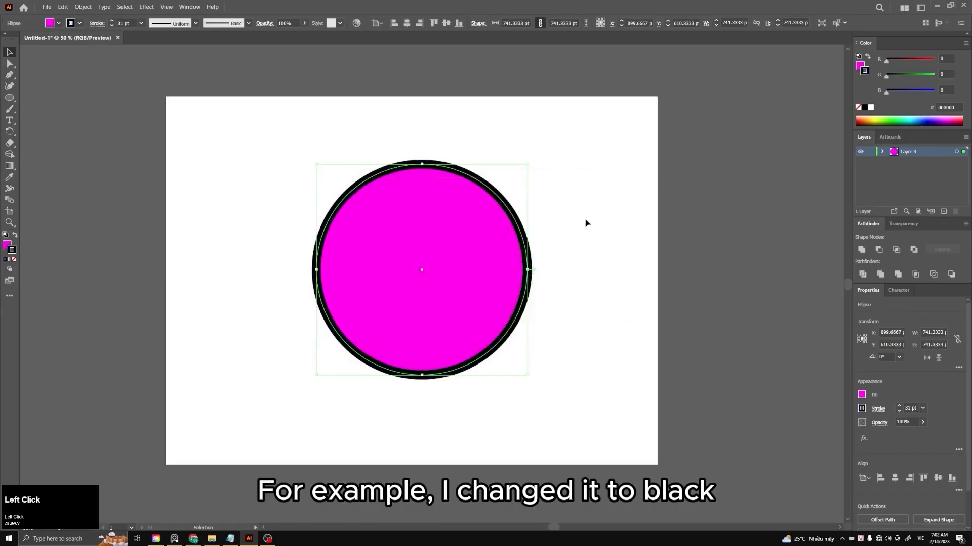
{"action": "left_click", "coordinate": [585, 222]}
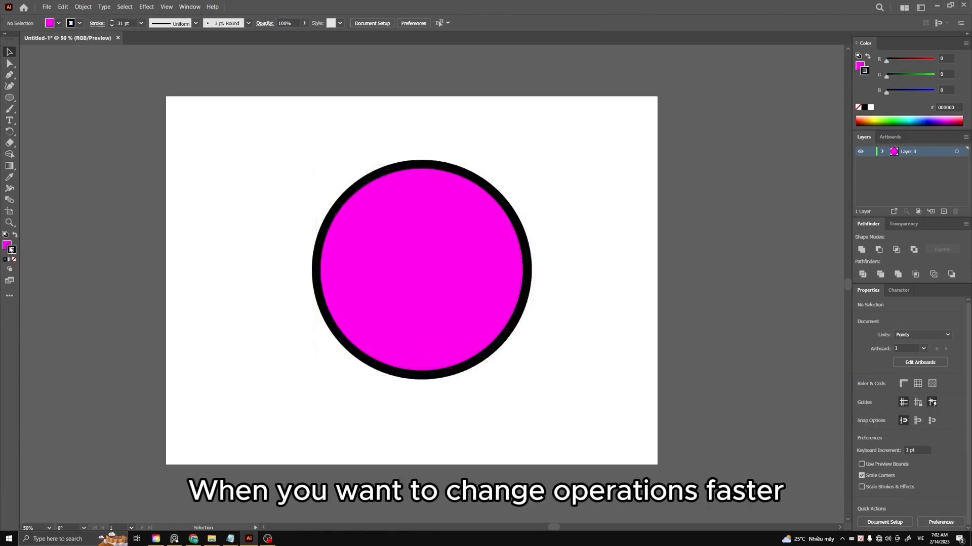
Toggle repeatedly between fill and stroke as the active colour without changing either colour.
{"action": "left_click", "coordinate": [11, 248]}
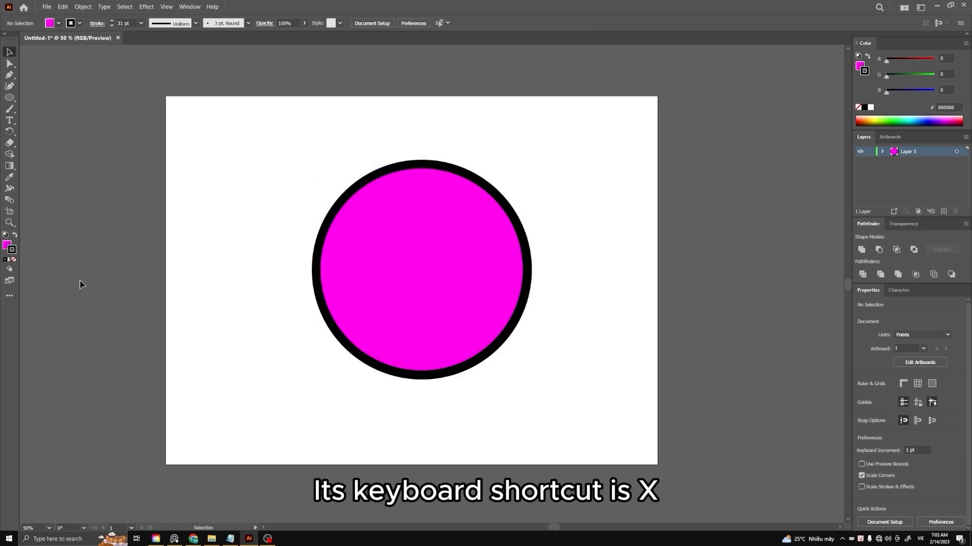
{"action": "key", "text": "x"}
{"action": "key", "text": "x"}
{"action": "key", "text": "x"}
{"action": "key", "text": "x"}
{"action": "key", "text": "x"}
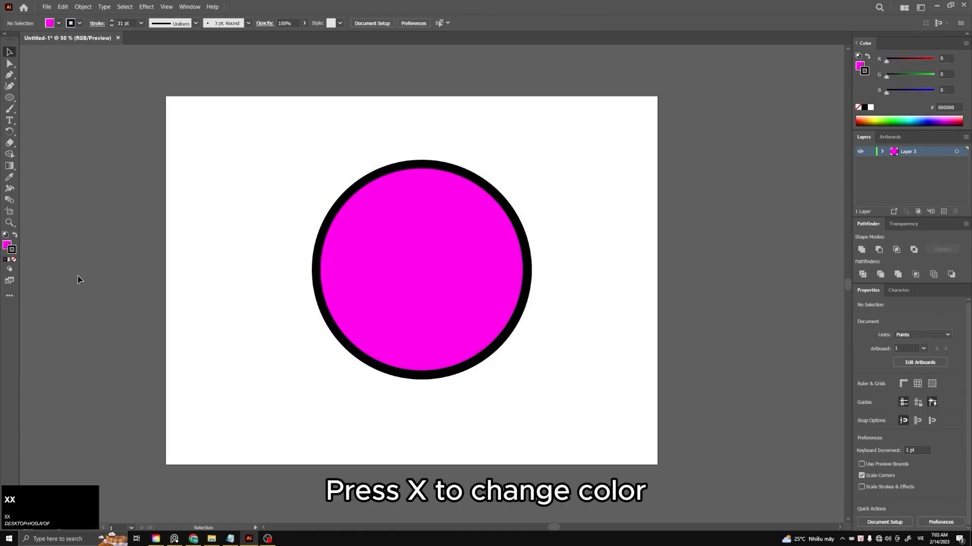
Select the circle, make the stroke active, and set its colour to the blue 1C1CBA.
{"action": "left_click", "coordinate": [426, 257]}
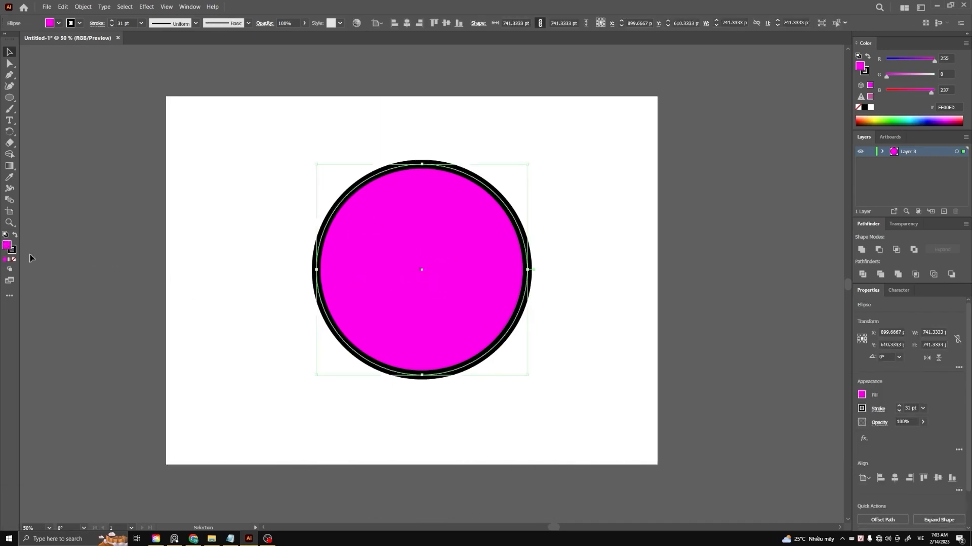
{"action": "key", "text": "x"}
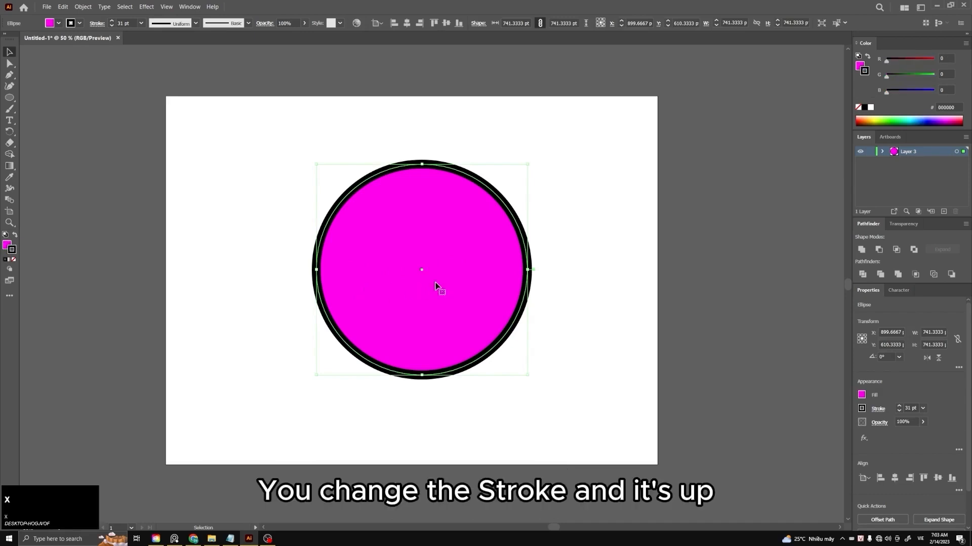
{"action": "double_click", "coordinate": [12, 250]}
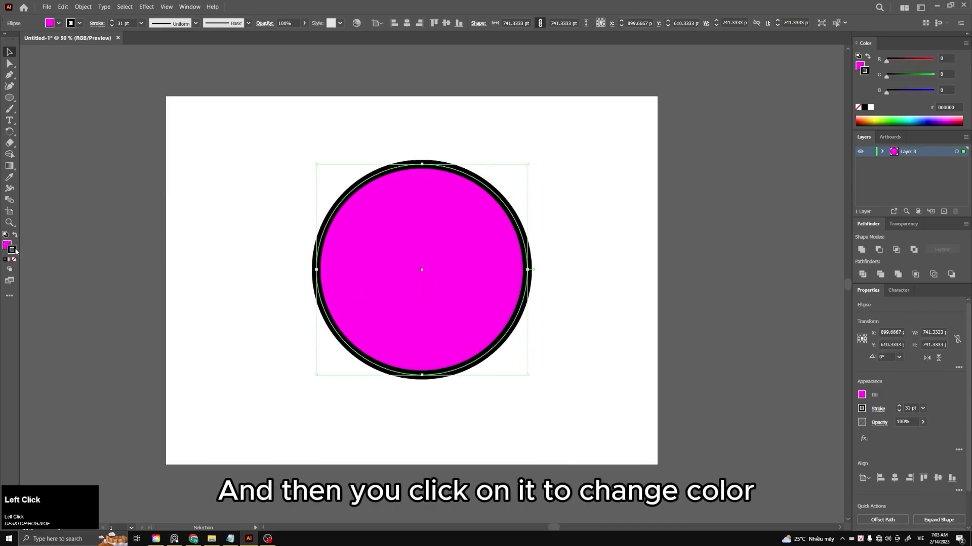
{"action": "left_click", "coordinate": [464, 236]}
{"action": "left_click", "coordinate": [586, 210]}
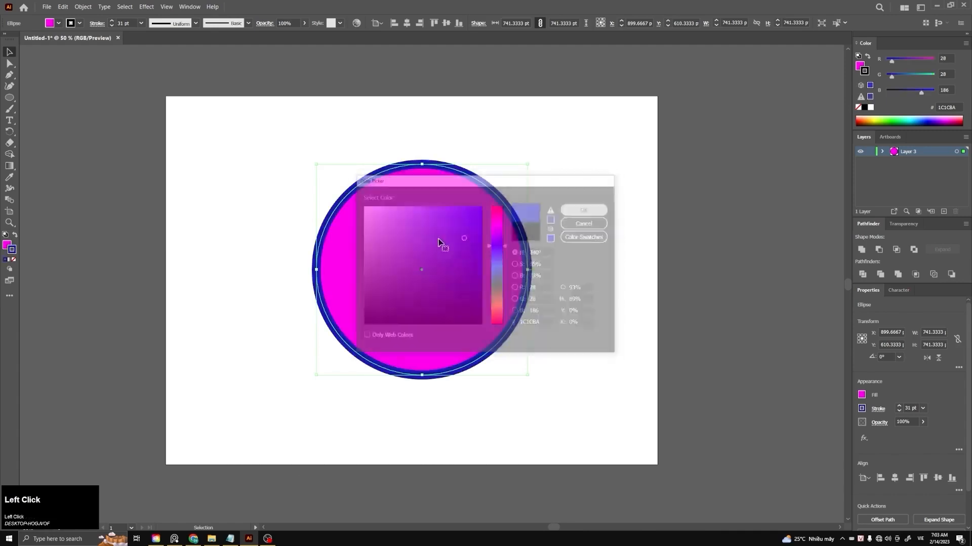
Darken the circle's stroke colour to navy blue, and switch the active colour back to fill.
{"action": "double_click", "coordinate": [14, 252]}
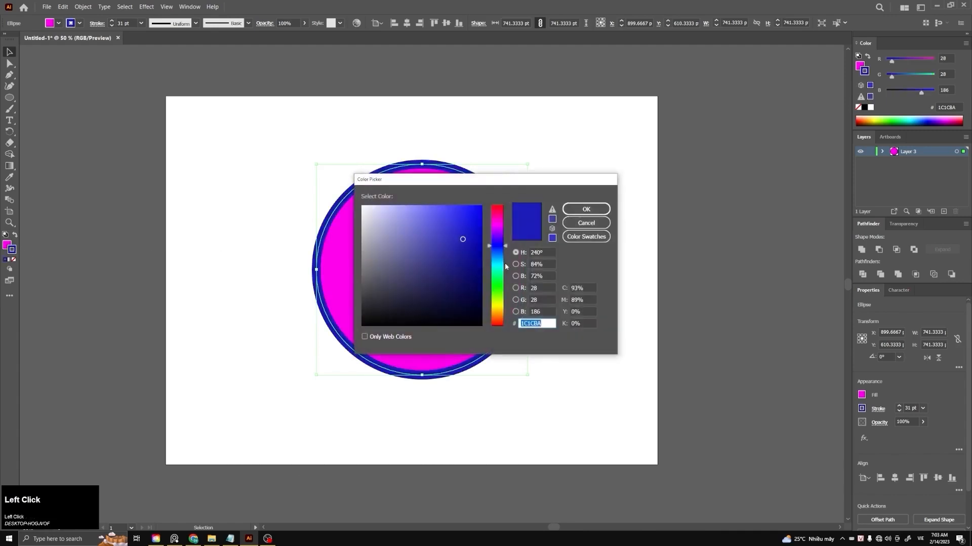
{"action": "mouse_move", "coordinate": [501, 240]}
{"action": "left_mouse_down"}
{"action": "mouse_move", "coordinate": [478, 231]}
{"action": "mouse_move", "coordinate": [469, 269]}
{"action": "left_mouse_up"}
{"action": "key", "text": "Return"}
{"action": "key", "text": "x"}
{"action": "key", "text": "x"}
{"action": "key", "text": "x"}
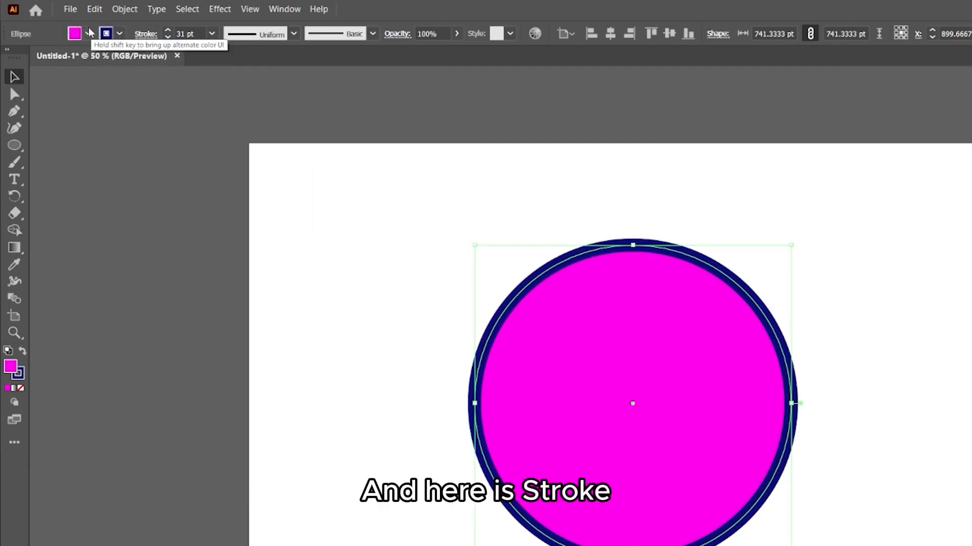
Try green and brown swatches as the circle's fill, ending with the magenta swatch, and open the stroke swatches.
{"action": "left_click", "coordinate": [88, 35]}
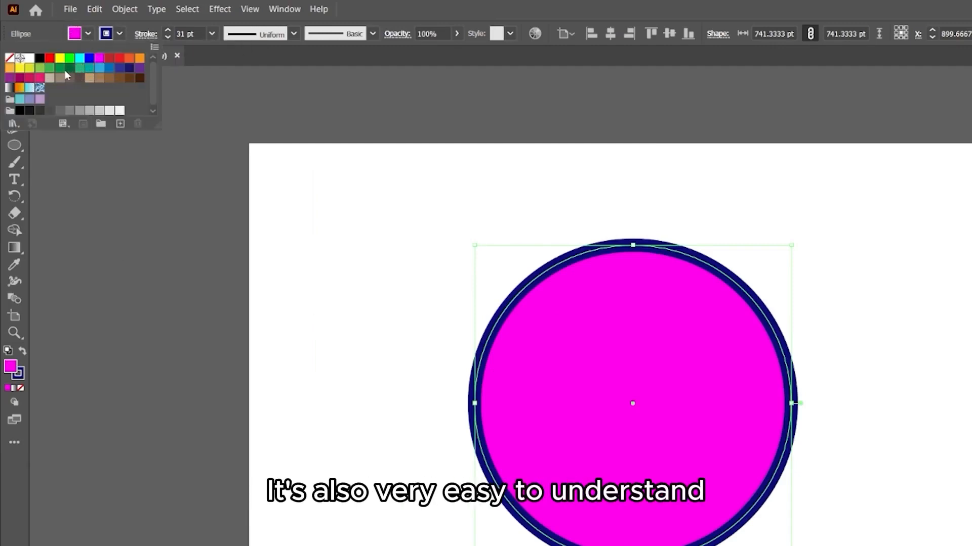
{"action": "left_click", "coordinate": [69, 68]}
{"action": "left_click", "coordinate": [120, 77]}
{"action": "left_click", "coordinate": [129, 78]}
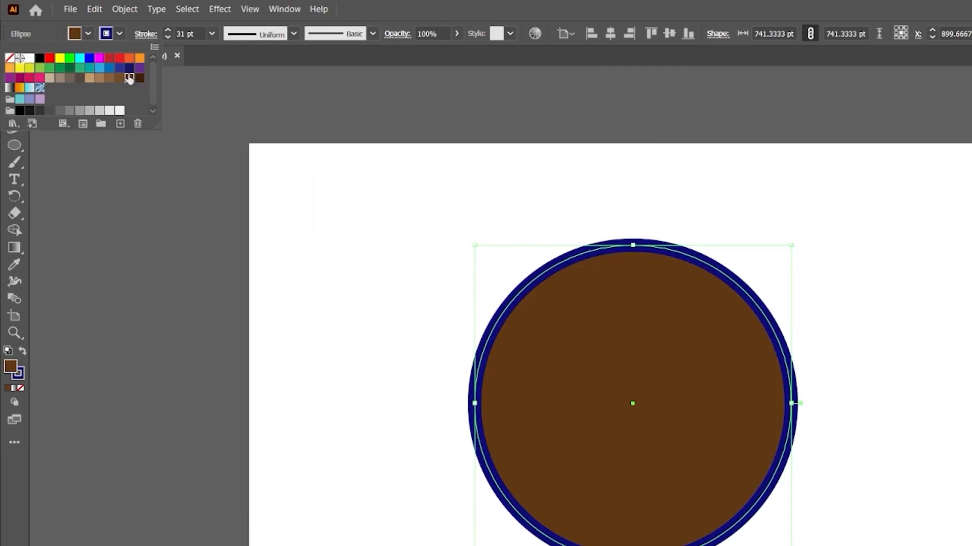
{"action": "left_click", "coordinate": [99, 58]}
{"action": "left_click", "coordinate": [120, 35]}
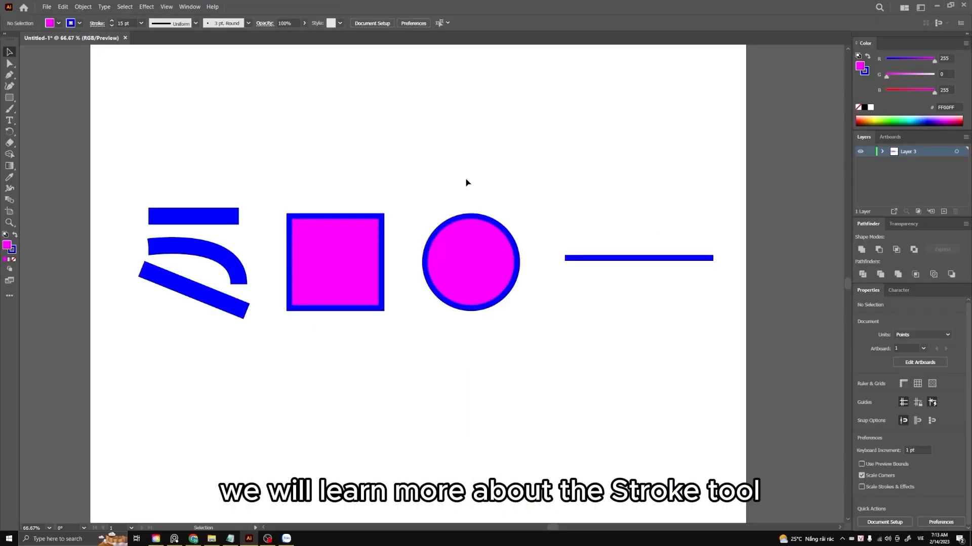
Select the topmost horizontal line among the three thick lines and open its stroke settings.
{"action": "left_click_drag", "start_coordinate": [183, 158], "coordinate": [647, 315]}
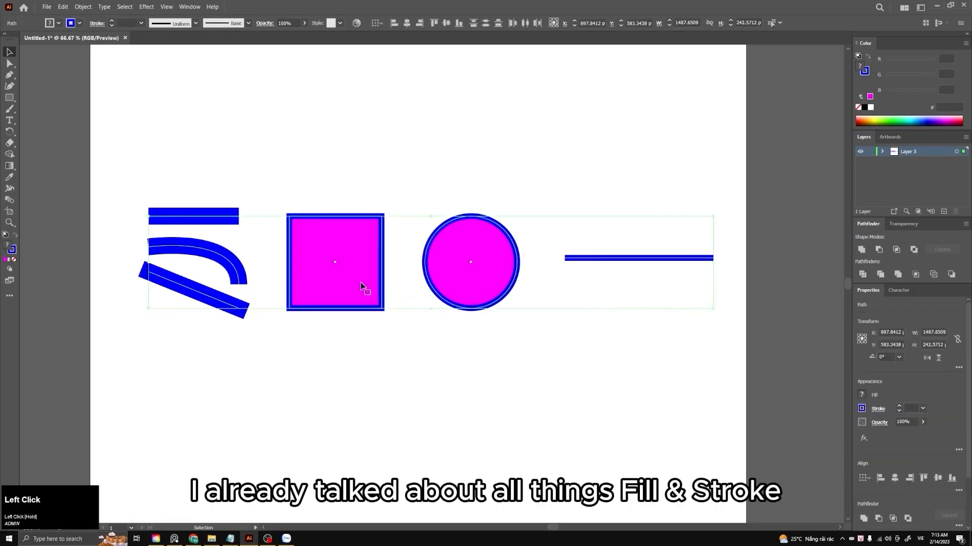
{"action": "left_click", "coordinate": [199, 200]}
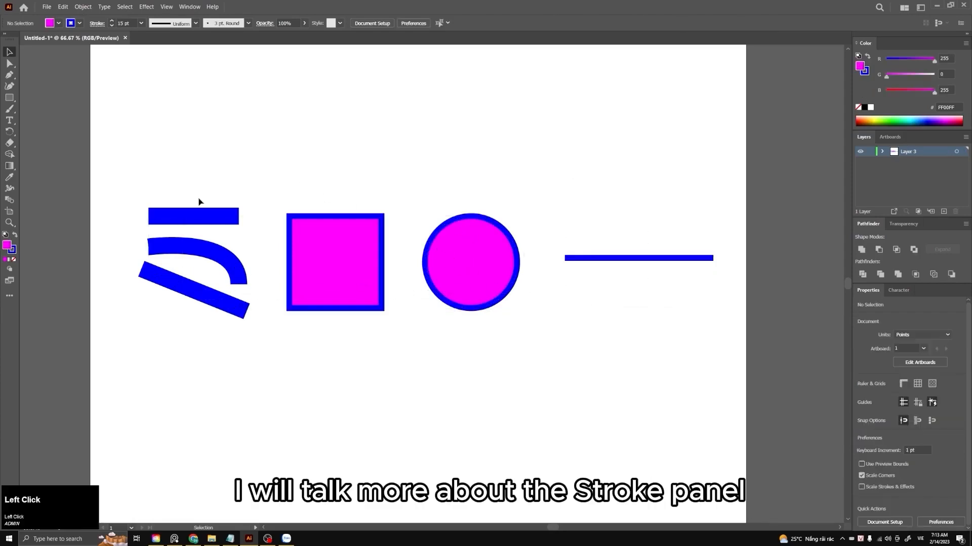
{"action": "left_click", "coordinate": [197, 217]}
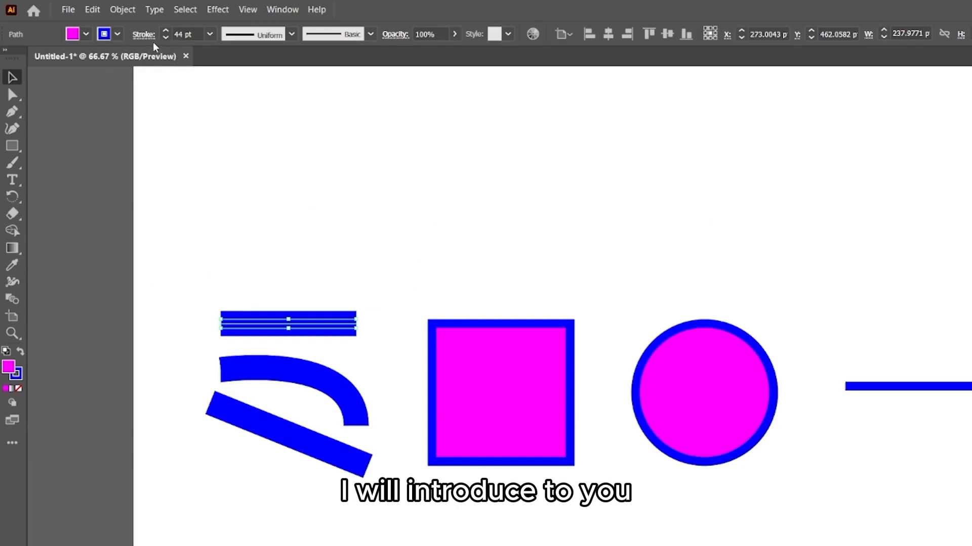
{"action": "left_click", "coordinate": [145, 35]}
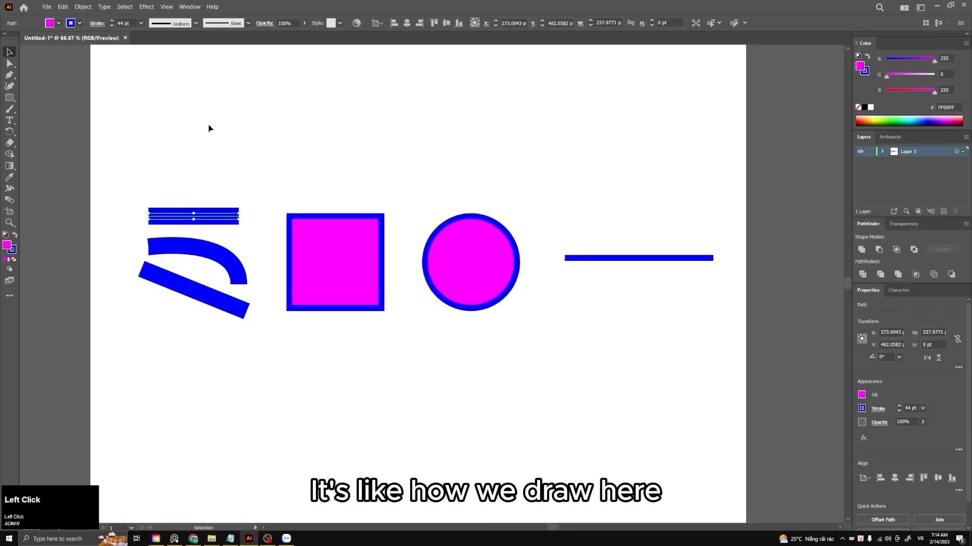
Draw a straight horizontal line above the shapes with the Pen tool, and examine its end at the anchor point.
{"action": "key", "text": "p"}
{"action": "left_click", "coordinate": [196, 131]}
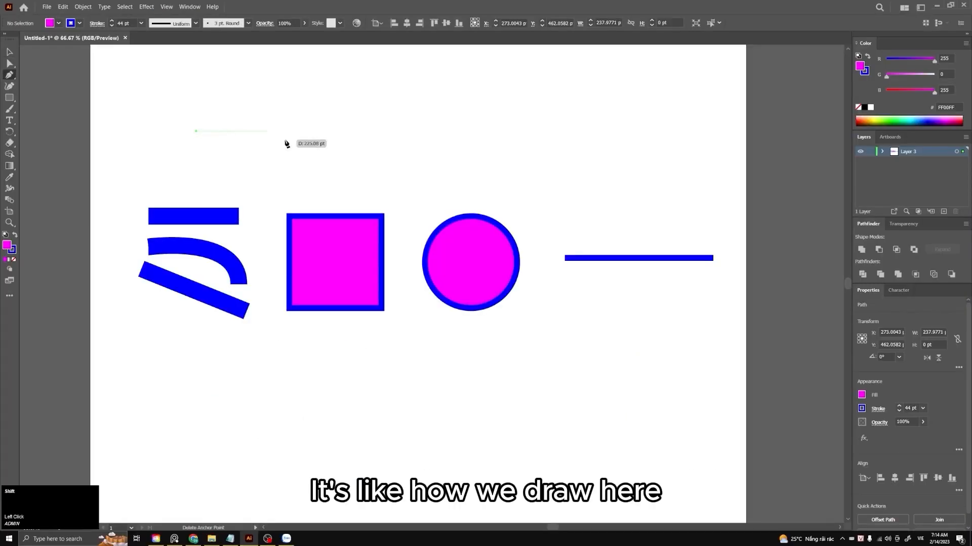
{"action": "left_click", "coordinate": [338, 131]}
{"action": "key", "text": "v"}
{"action": "left_click", "coordinate": [225, 154]}
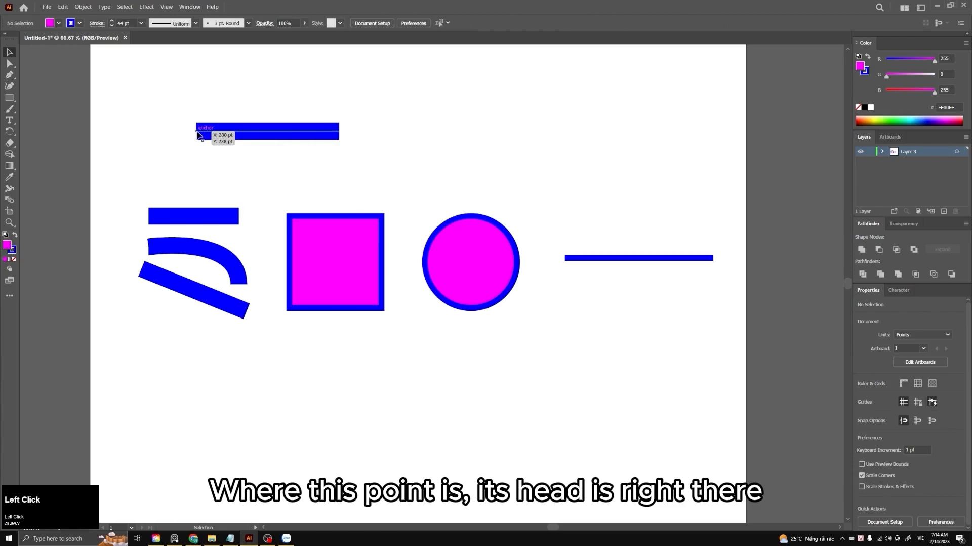
{"action": "left_click", "coordinate": [196, 130]}
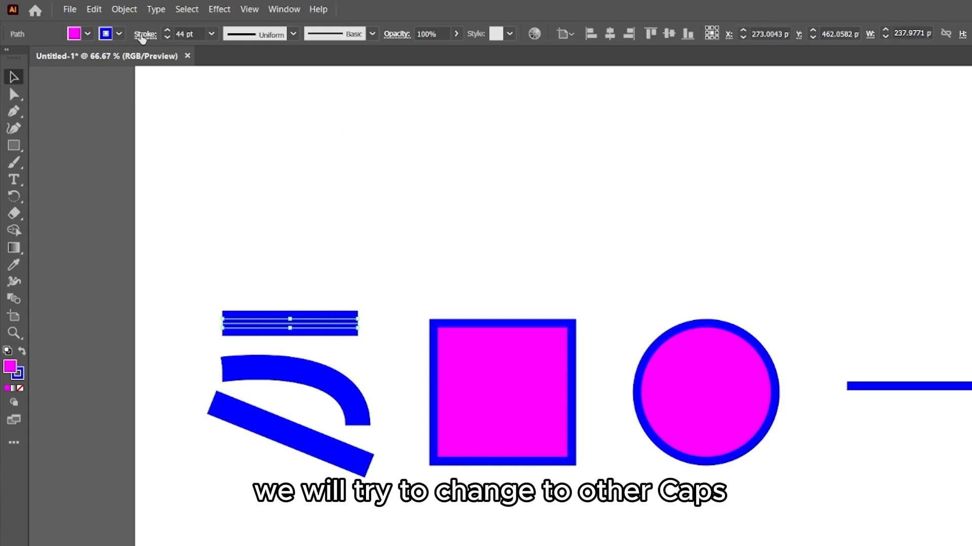
Try the round cap on the topmost thick line, ending with the projecting cap.
{"action": "left_click", "coordinate": [97, 23]}
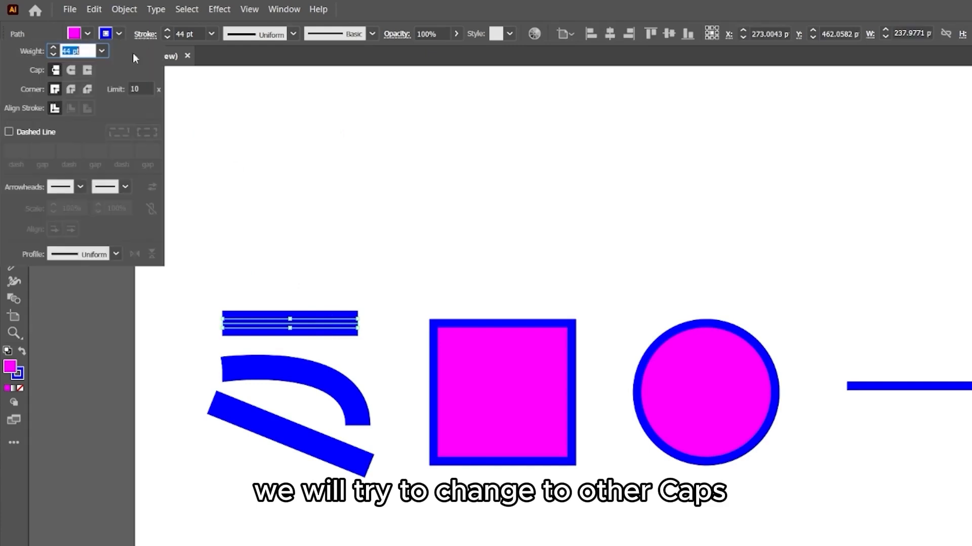
{"action": "left_click", "coordinate": [72, 70]}
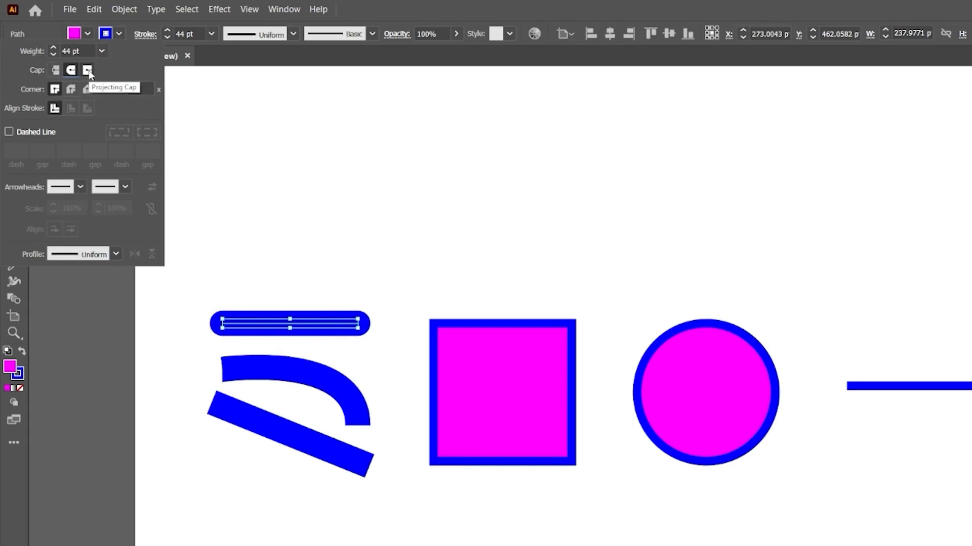
{"action": "left_click", "coordinate": [88, 71]}
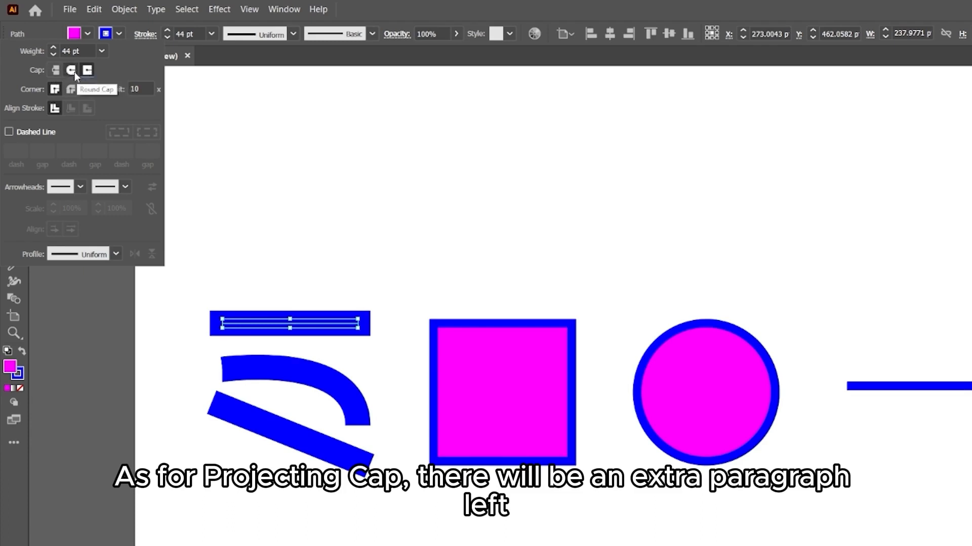
Select the curved line and compare the round, projecting and butt caps on it, ending with the round cap.
{"action": "left_click", "coordinate": [282, 373]}
{"action": "left_click", "coordinate": [284, 375]}
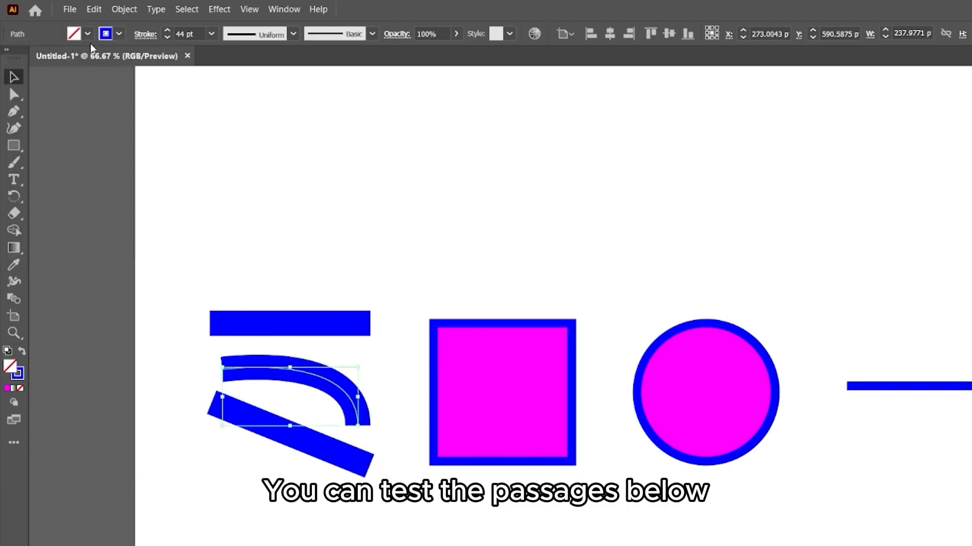
{"action": "left_click", "coordinate": [147, 36]}
{"action": "left_click", "coordinate": [71, 70]}
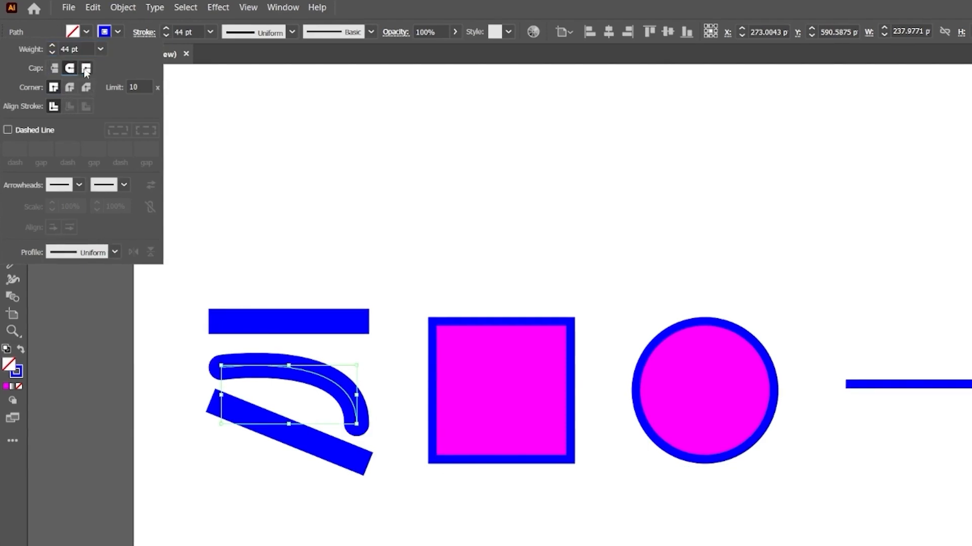
{"action": "left_click", "coordinate": [86, 71]}
{"action": "left_click", "coordinate": [70, 68]}
{"action": "left_click", "coordinate": [54, 68]}
{"action": "left_click", "coordinate": [70, 68]}
Select the diagonal line and compare the round and butt caps on it, ending with the projecting cap.
{"action": "left_click", "coordinate": [236, 416]}
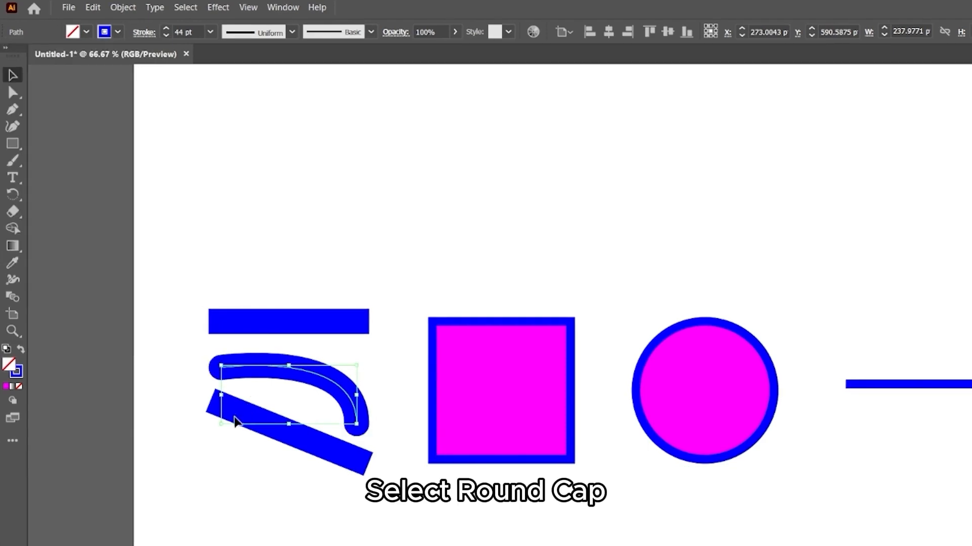
{"action": "left_click", "coordinate": [234, 417]}
{"action": "left_click", "coordinate": [240, 414]}
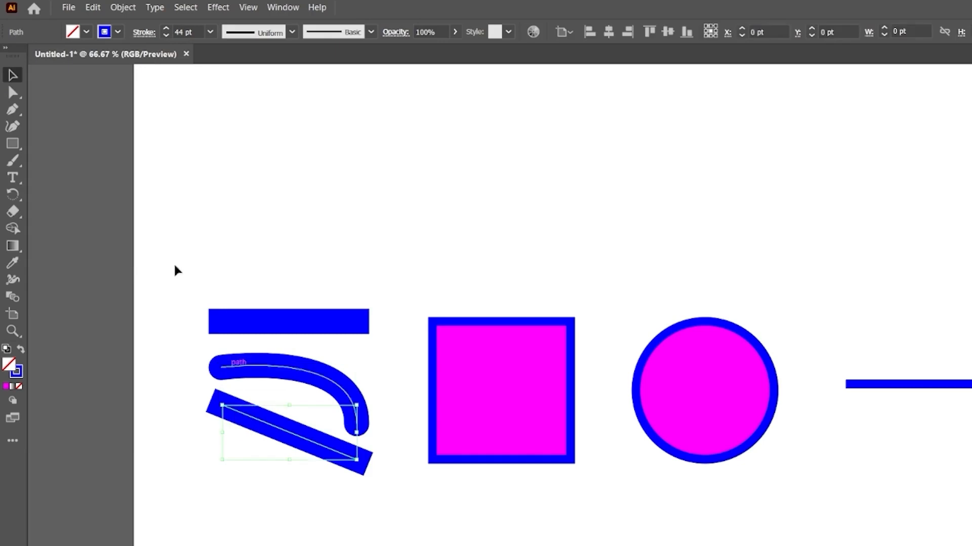
{"action": "left_click", "coordinate": [144, 32]}
{"action": "left_click", "coordinate": [70, 68]}
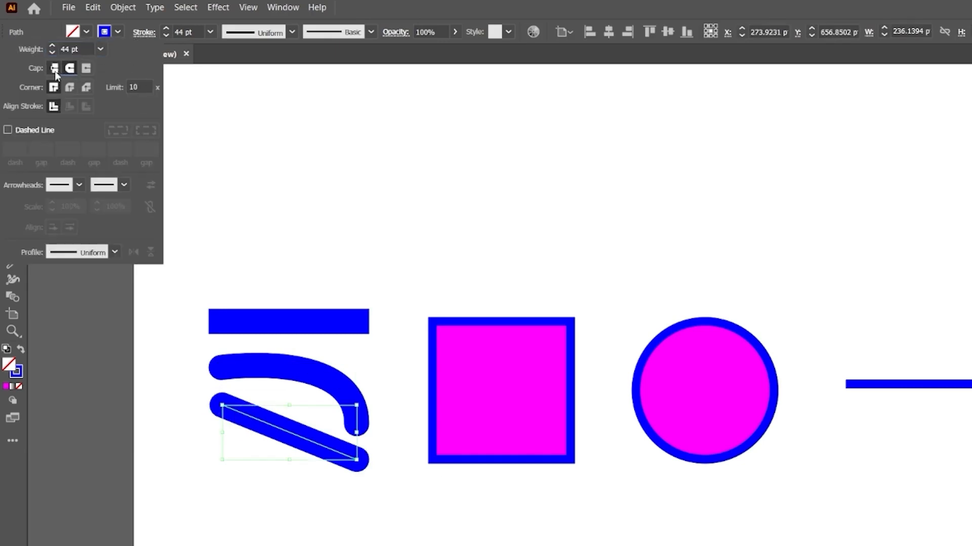
{"action": "left_click", "coordinate": [55, 69]}
{"action": "left_click", "coordinate": [69, 68]}
{"action": "left_click", "coordinate": [85, 69]}
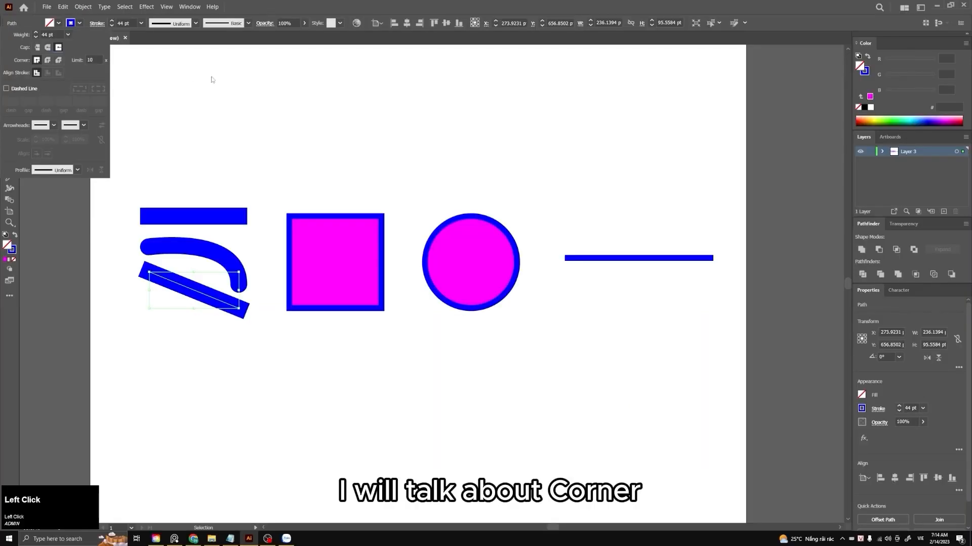
Give the square's stroke a round join, and deselect the square to examine its corners.
{"action": "left_click", "coordinate": [211, 79]}
{"action": "left_click", "coordinate": [331, 280]}
{"action": "left_click", "coordinate": [95, 24]}
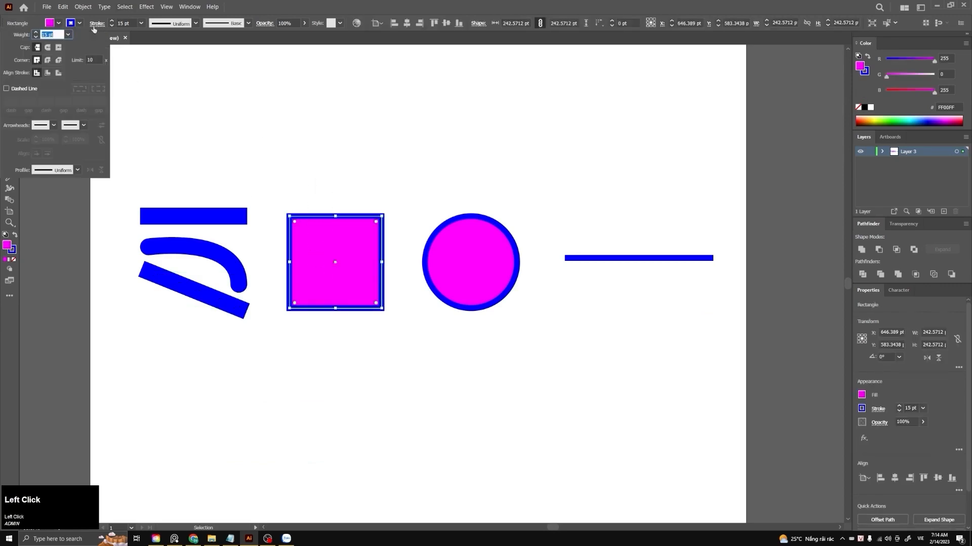
{"action": "left_click", "coordinate": [47, 61]}
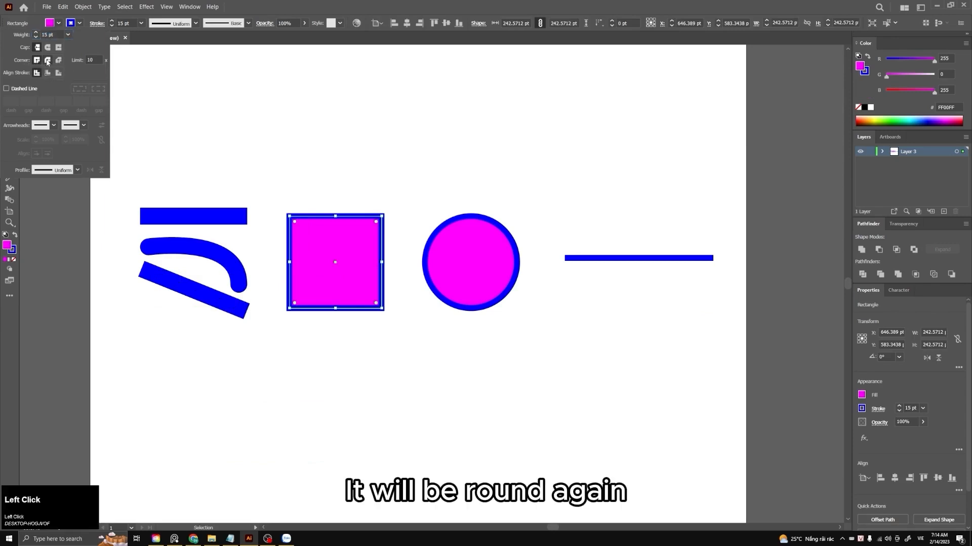
{"action": "left_click", "coordinate": [389, 219]}
{"action": "left_click", "coordinate": [414, 195]}
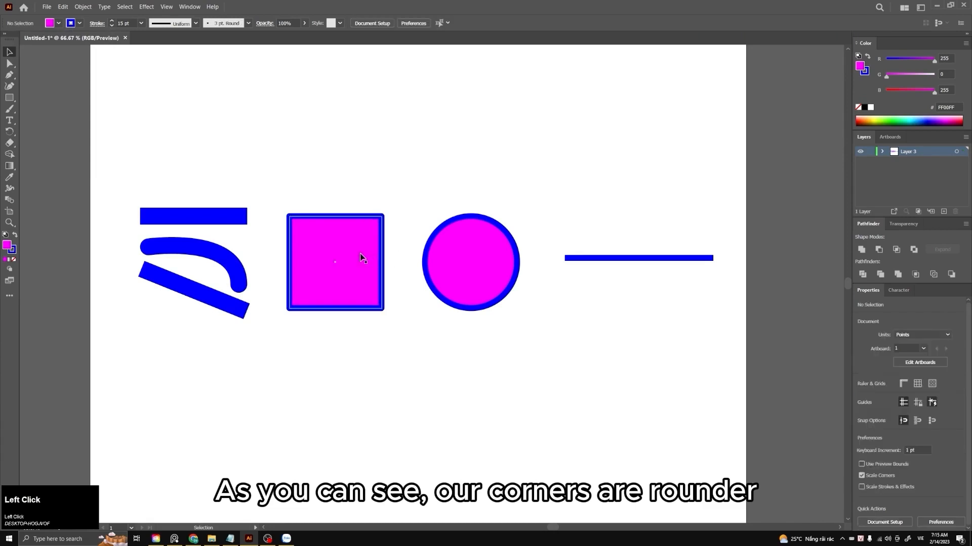
{"action": "left_click", "coordinate": [363, 258]}
{"action": "left_click", "coordinate": [405, 209]}
Reselect the square, give its stroke a bevel join, and examine the corners up close.
{"action": "left_click", "coordinate": [341, 276]}
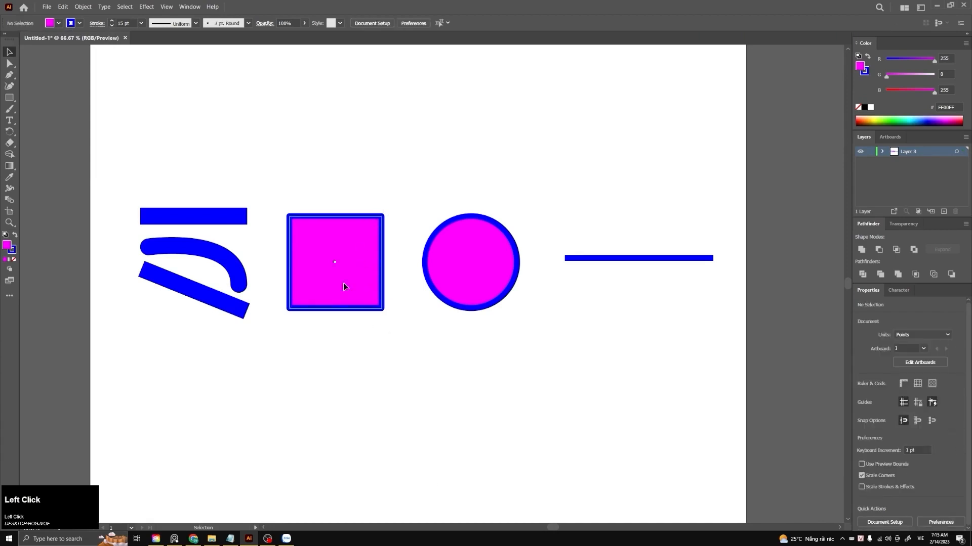
{"action": "left_click", "coordinate": [94, 24]}
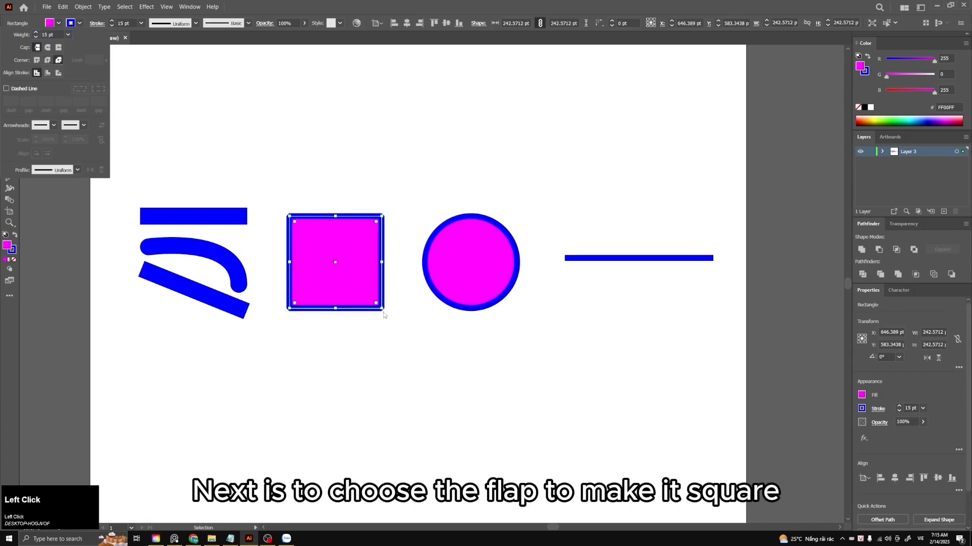
{"action": "scroll", "coordinate": [383, 313], "scroll_direction": "up", "scroll_amount": 3}
{"action": "key", "text": "space"}
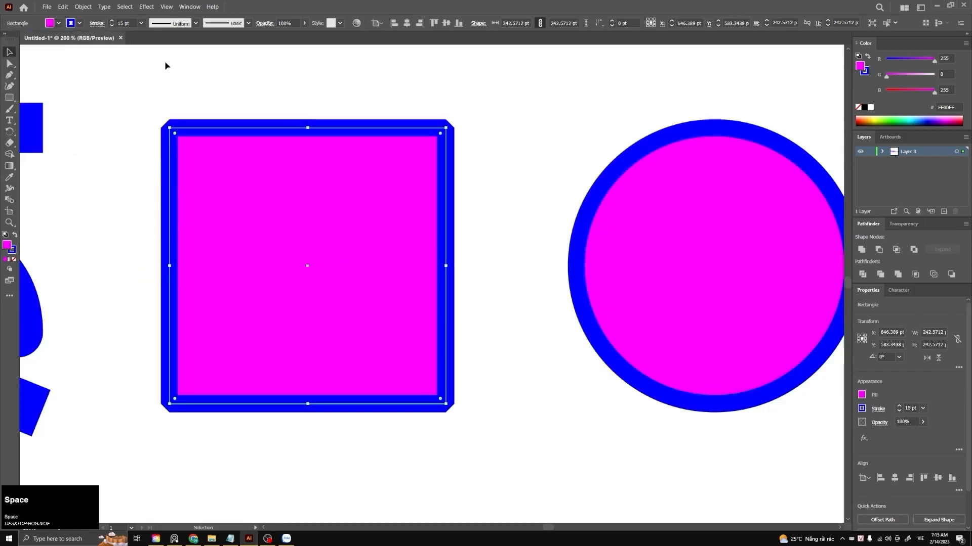
Compare the round, miter and bevel joins on the square's stroke, ending with the bevel join, and deselect the square.
{"action": "left_click", "coordinate": [101, 25]}
{"action": "left_click", "coordinate": [47, 61]}
{"action": "left_click", "coordinate": [37, 61]}
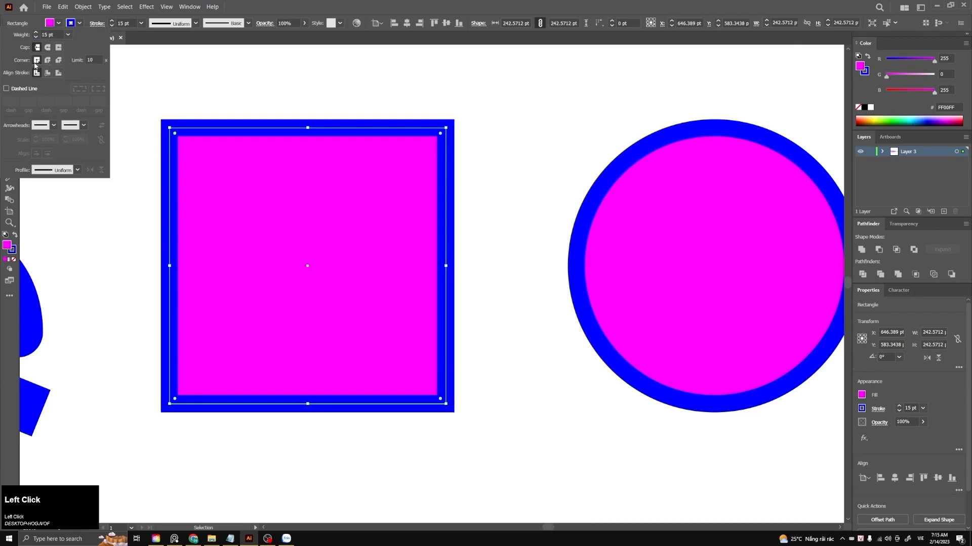
{"action": "left_click", "coordinate": [48, 62]}
{"action": "left_click", "coordinate": [59, 61]}
{"action": "left_click", "coordinate": [48, 61]}
{"action": "left_click", "coordinate": [37, 61]}
{"action": "left_click", "coordinate": [59, 61]}
{"action": "left_click", "coordinate": [605, 139]}
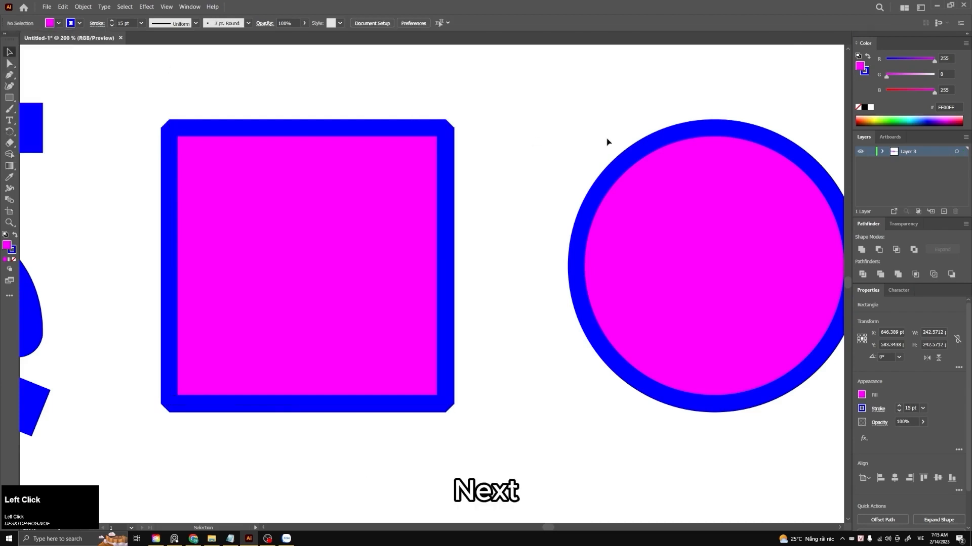
Select the circle and increase its stroke weight to 46 pt.
{"action": "key", "text": "space"}
{"action": "mouse_move", "coordinate": [599, 124]}
{"action": "left_mouse_down"}
{"action": "mouse_move", "coordinate": [315, 112]}
{"action": "mouse_move", "coordinate": [286, 121]}
{"action": "left_mouse_up"}
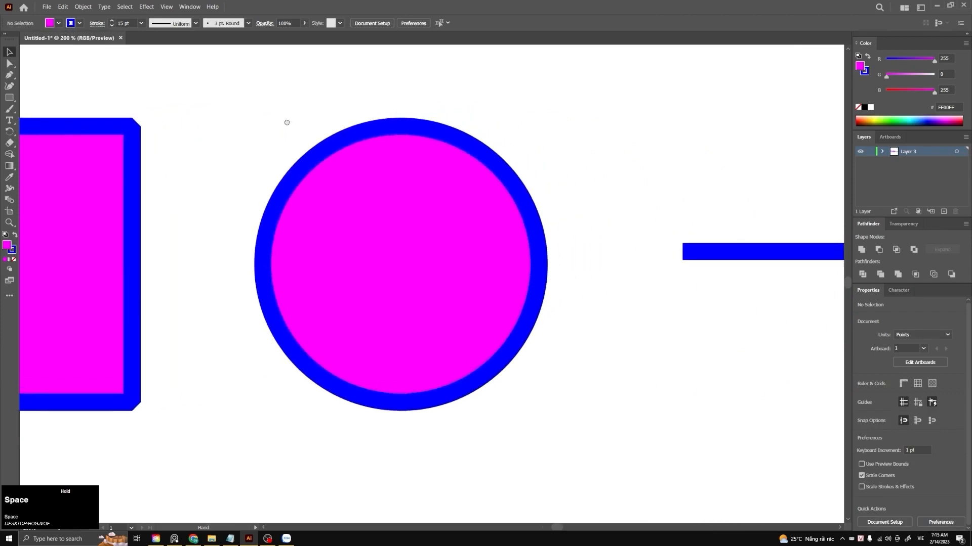
{"action": "left_click", "coordinate": [382, 216]}
{"action": "left_click", "coordinate": [97, 23]}
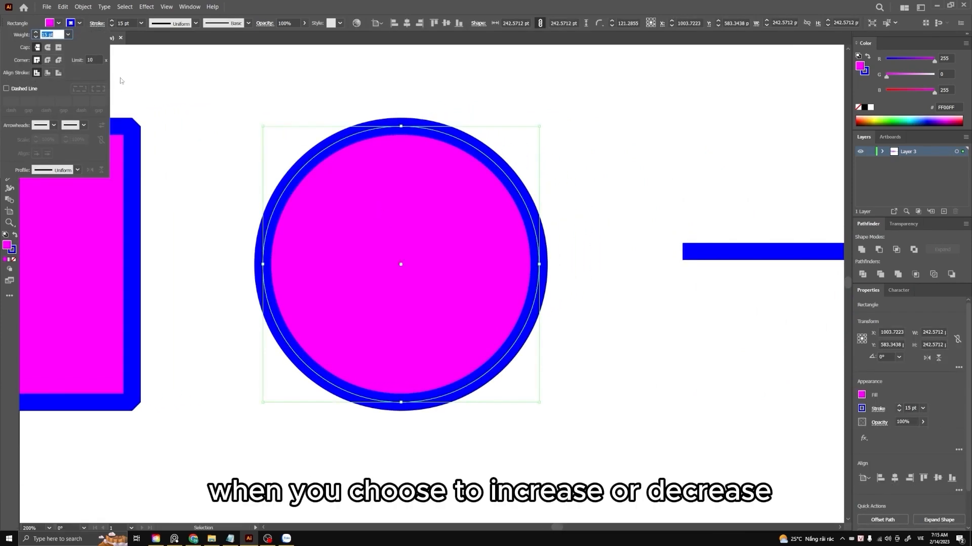
{"action": "left_click", "coordinate": [112, 24]}
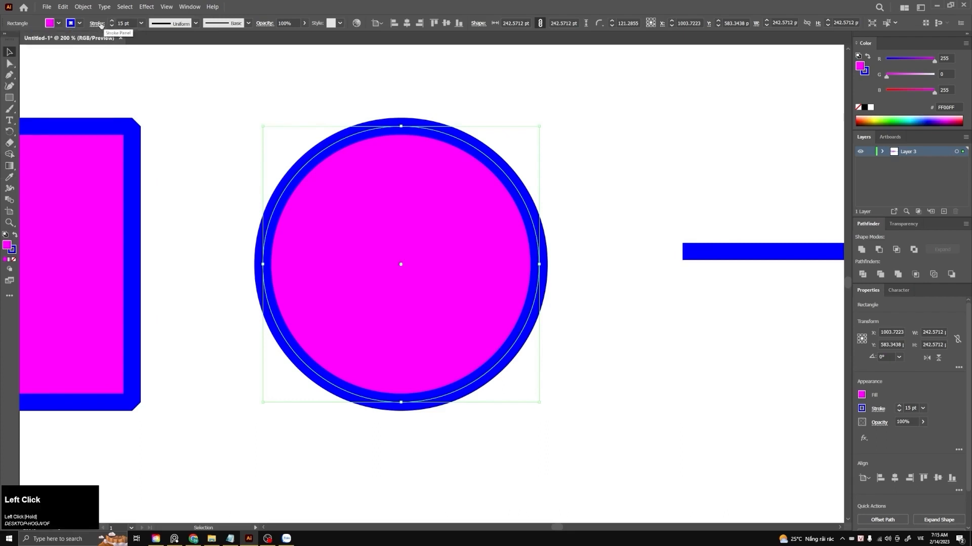
{"action": "left_click", "coordinate": [97, 24]}
{"action": "left_click_drag", "start_coordinate": [35, 35], "coordinate": [36, 36]}
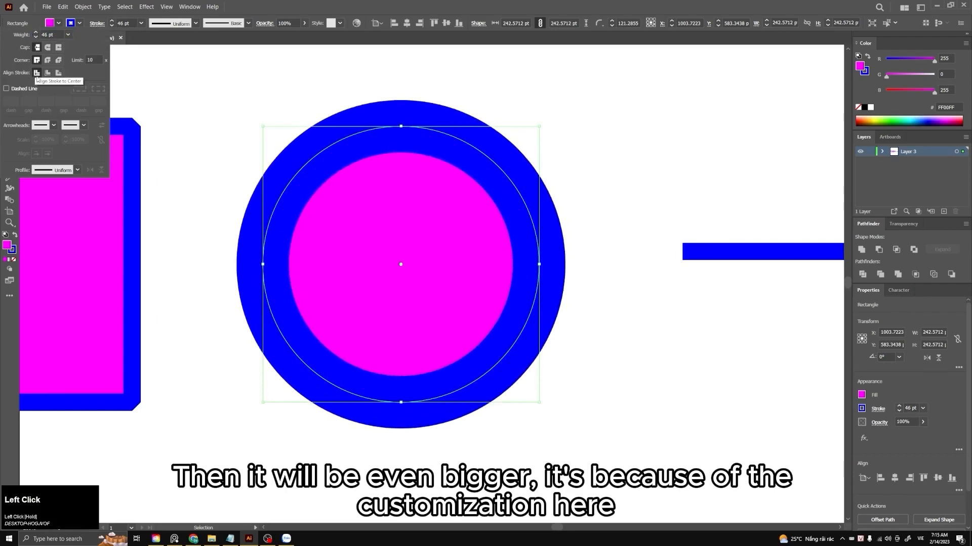
Align the circle's stroke to the inside and vary its weight between 62 and 32 pt, ending at 48 pt.
{"action": "left_click", "coordinate": [49, 74]}
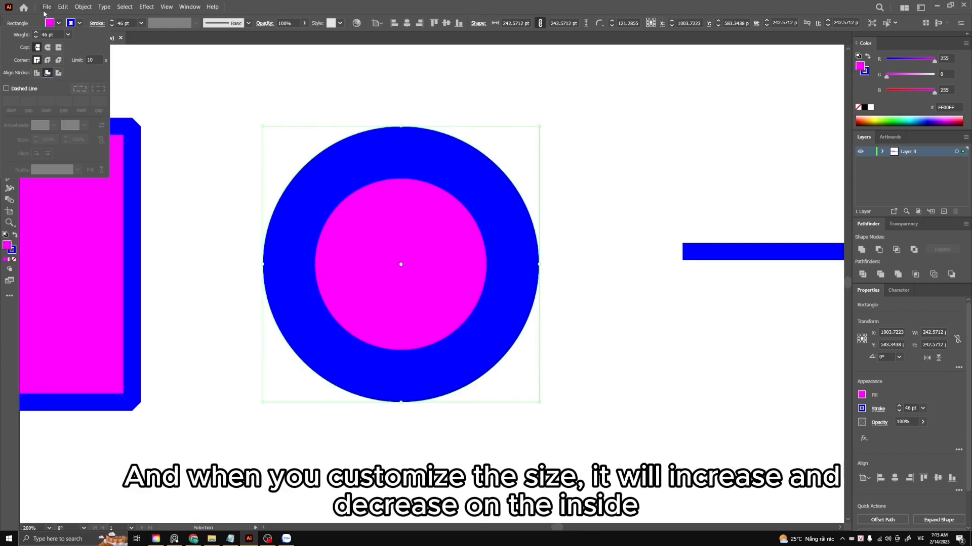
{"action": "left_click", "coordinate": [37, 33]}
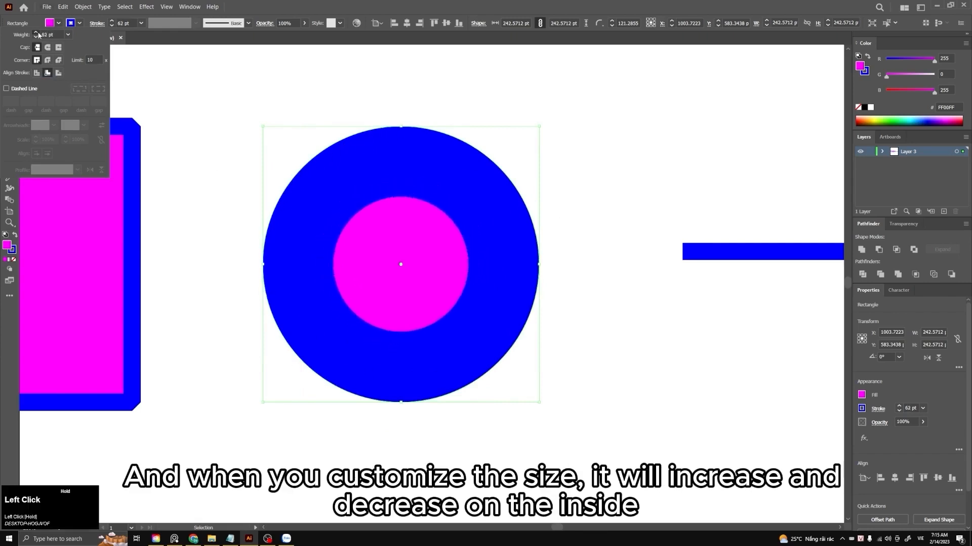
{"action": "left_click", "coordinate": [37, 37]}
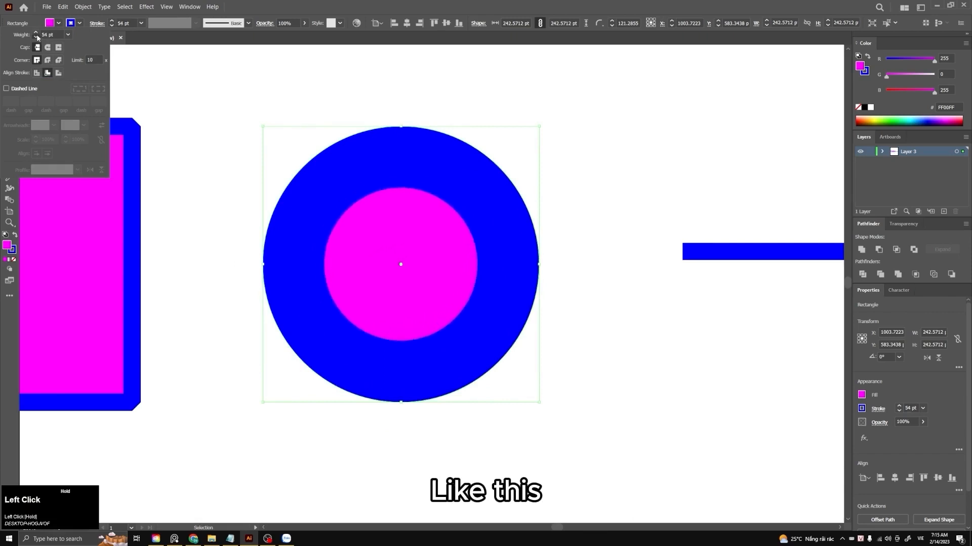
{"action": "left_click", "coordinate": [37, 36]}
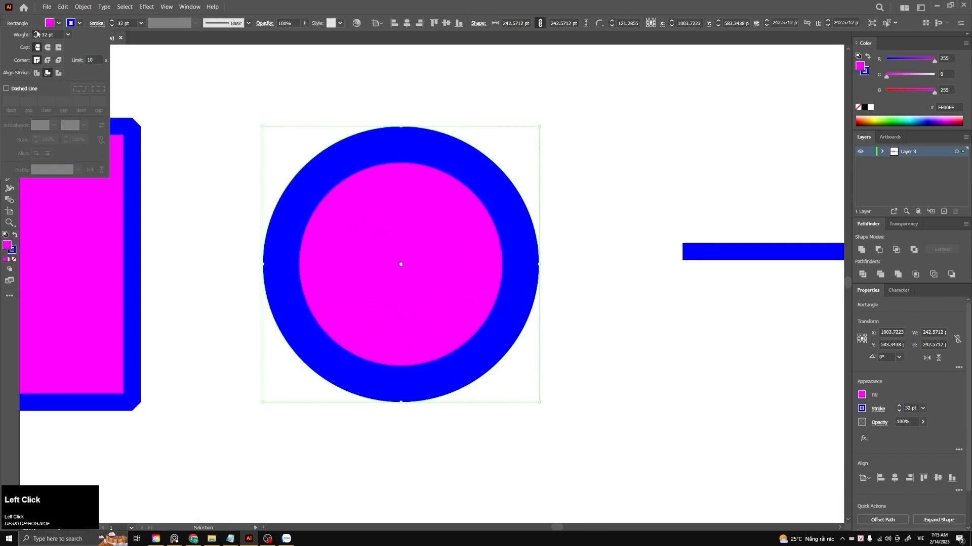
{"action": "left_click", "coordinate": [37, 34]}
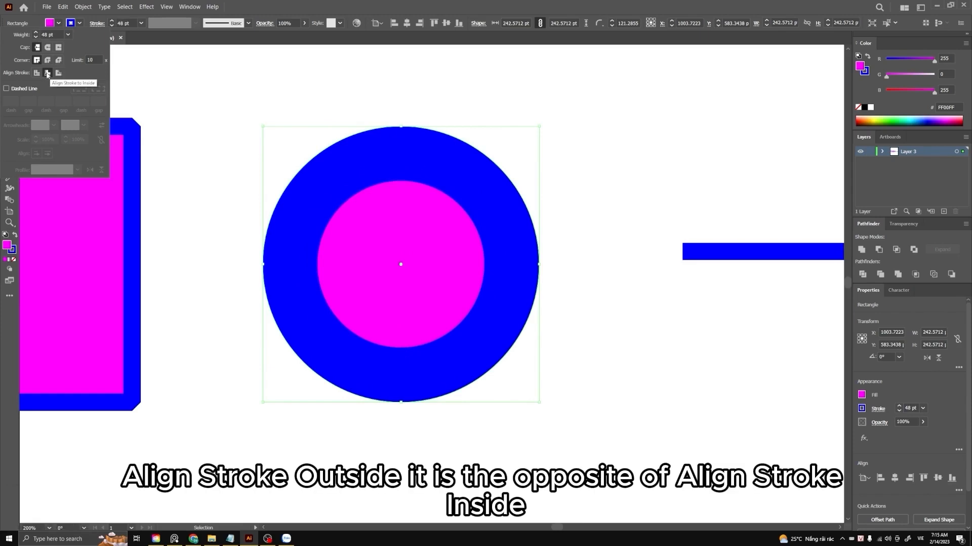
Align the circle's stroke to the outside, vary its weight between 31 and 50 pt ending at 50 pt, and deselect the circle.
{"action": "left_click", "coordinate": [58, 73]}
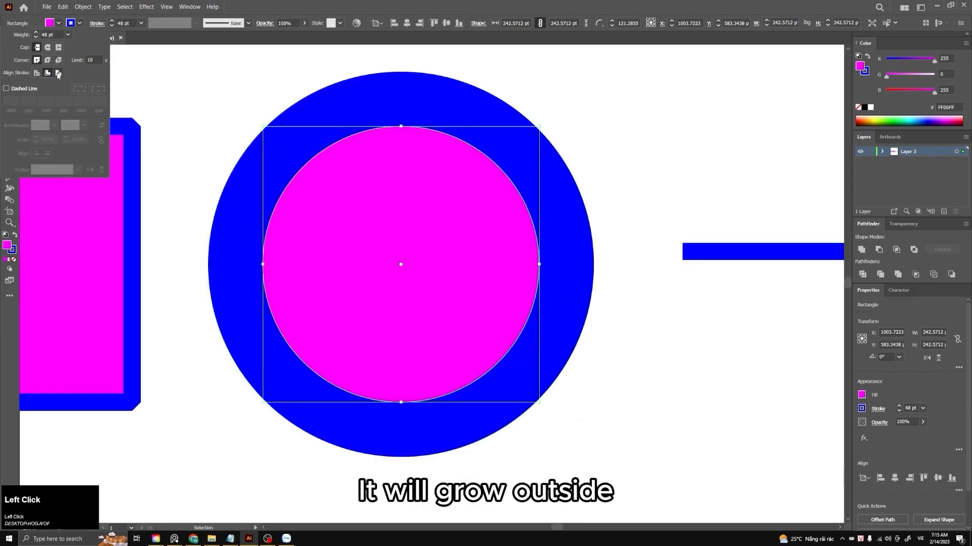
{"action": "left_click", "coordinate": [37, 37]}
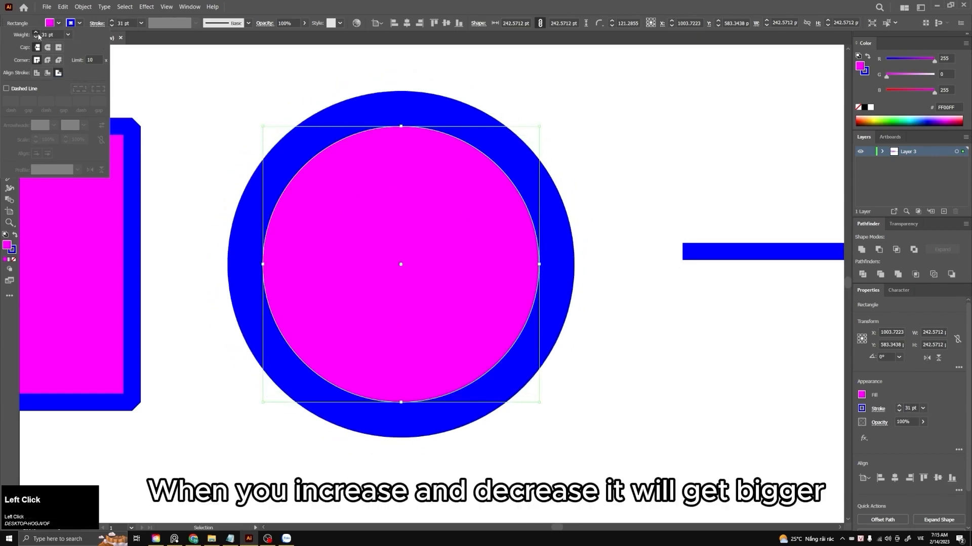
{"action": "left_click", "coordinate": [36, 33]}
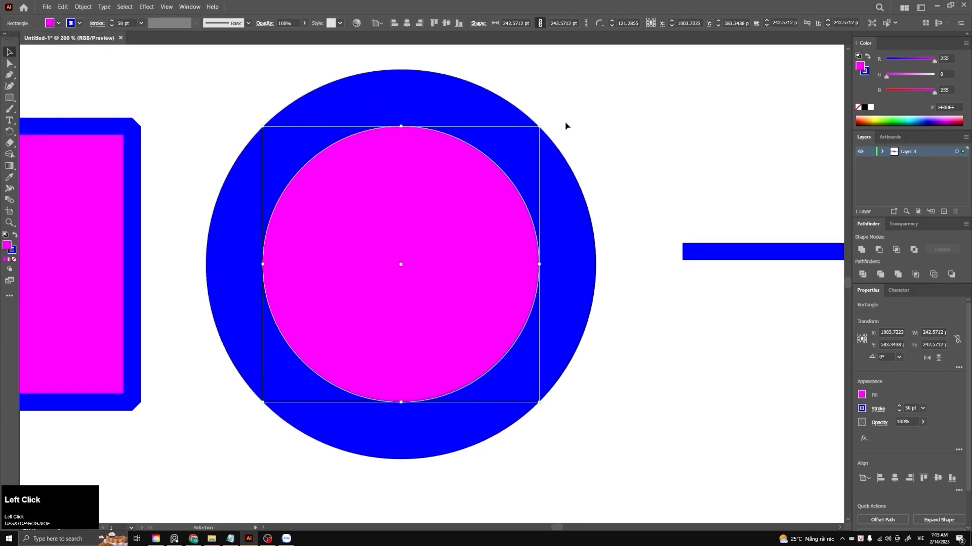
{"action": "left_click", "coordinate": [566, 126]}
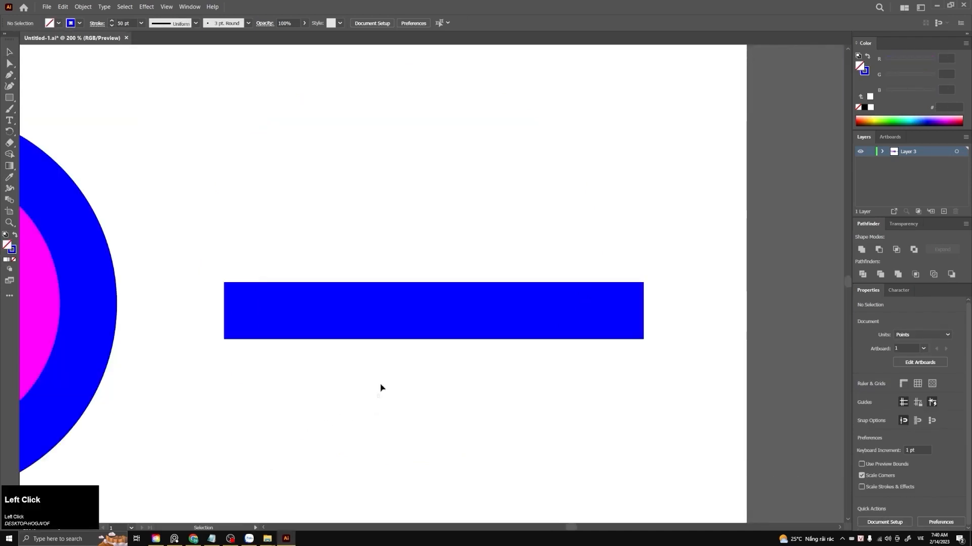
Select the horizontal line and turn its stroke into a dashed line, toggling the dashes off and on once to compare.
{"action": "left_click", "coordinate": [355, 286]}
{"action": "left_click", "coordinate": [98, 24]}
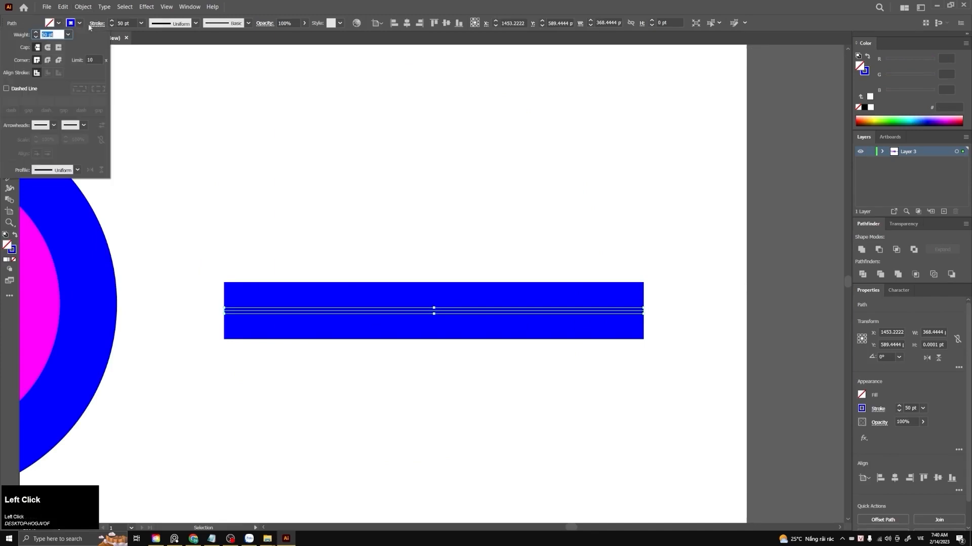
{"action": "left_click", "coordinate": [6, 89]}
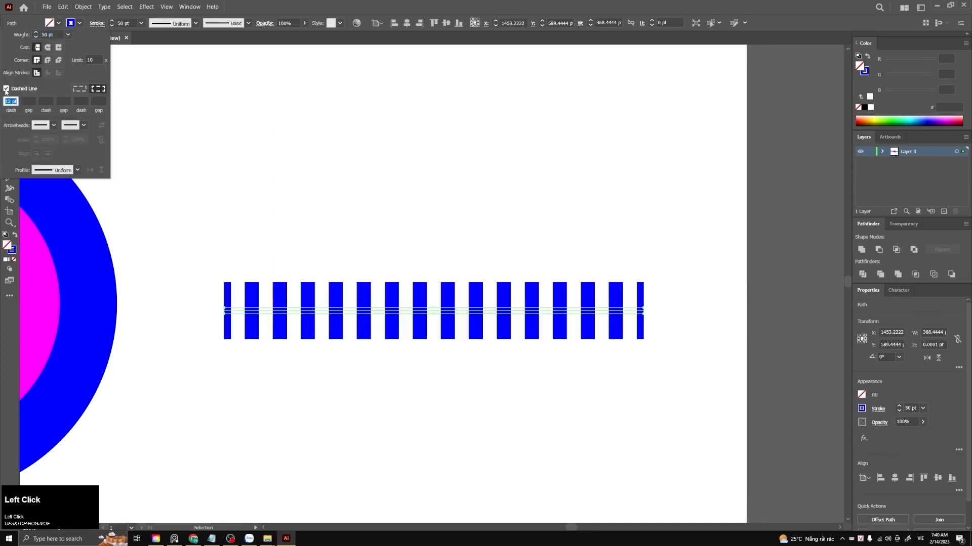
{"action": "left_click", "coordinate": [6, 89]}
{"action": "left_click", "coordinate": [6, 89]}
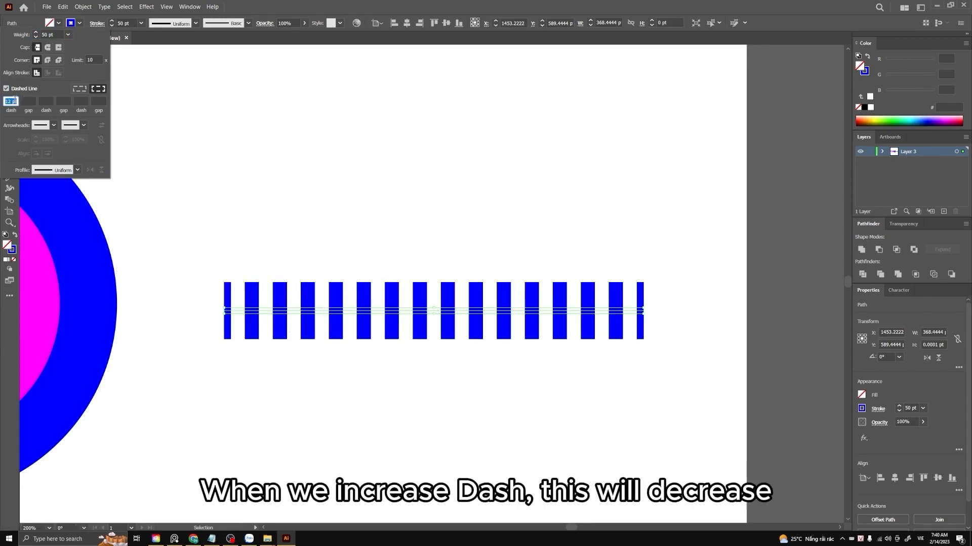
Vary the line's dash length between long and very short dashes, ending at 18 pt.
{"action": "scroll", "coordinate": [11, 101], "scroll_direction": "up", "scroll_amount": 8}
{"action": "scroll", "coordinate": [11, 101], "scroll_direction": "up", "scroll_amount": 10}
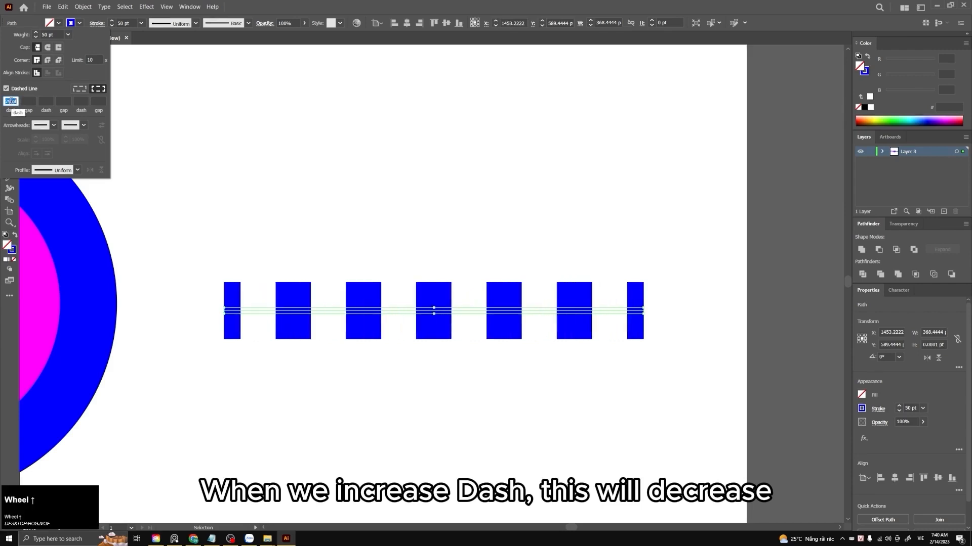
{"action": "scroll", "coordinate": [10, 102], "scroll_direction": "up", "scroll_amount": 8}
{"action": "scroll", "coordinate": [10, 102], "scroll_direction": "down", "scroll_amount": 8}
{"action": "scroll", "coordinate": [10, 102], "scroll_direction": "down", "scroll_amount": 15}
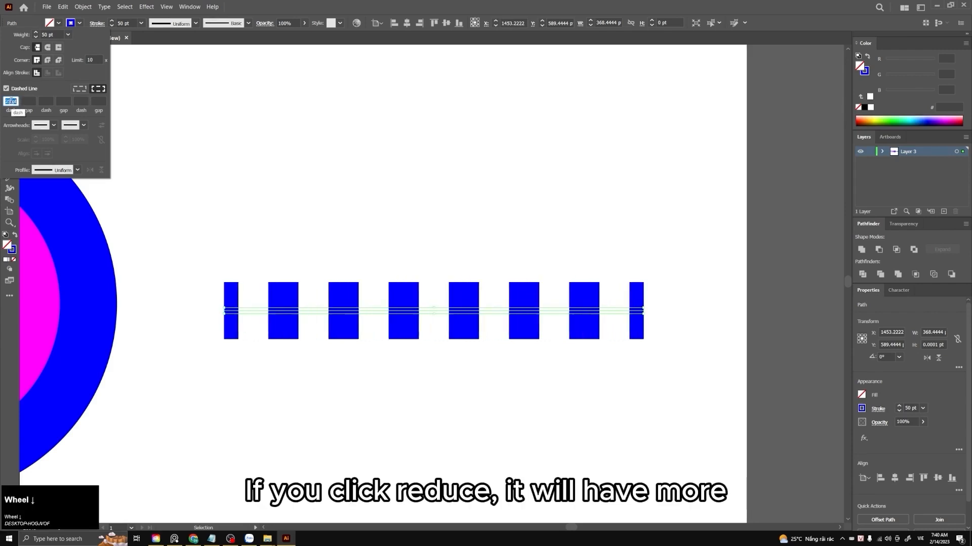
{"action": "scroll", "coordinate": [10, 101], "scroll_direction": "down", "scroll_amount": 5}
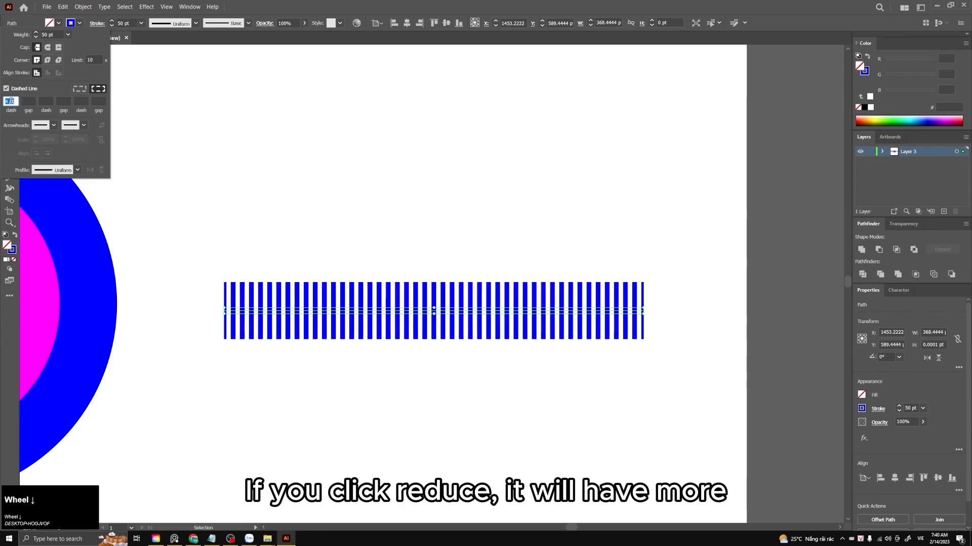
{"action": "scroll", "coordinate": [10, 101], "scroll_direction": "up", "scroll_amount": 12}
Reduce the gap between the line's dashes to 0 pt, widen it strongly, and bring it back to a medium spacing.
{"action": "left_click", "coordinate": [26, 102]}
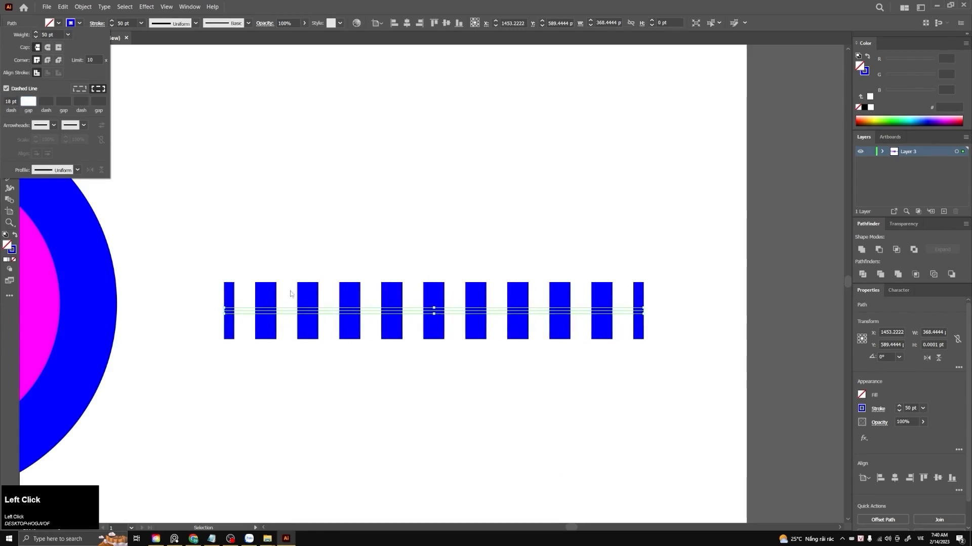
{"action": "left_click", "coordinate": [33, 102]}
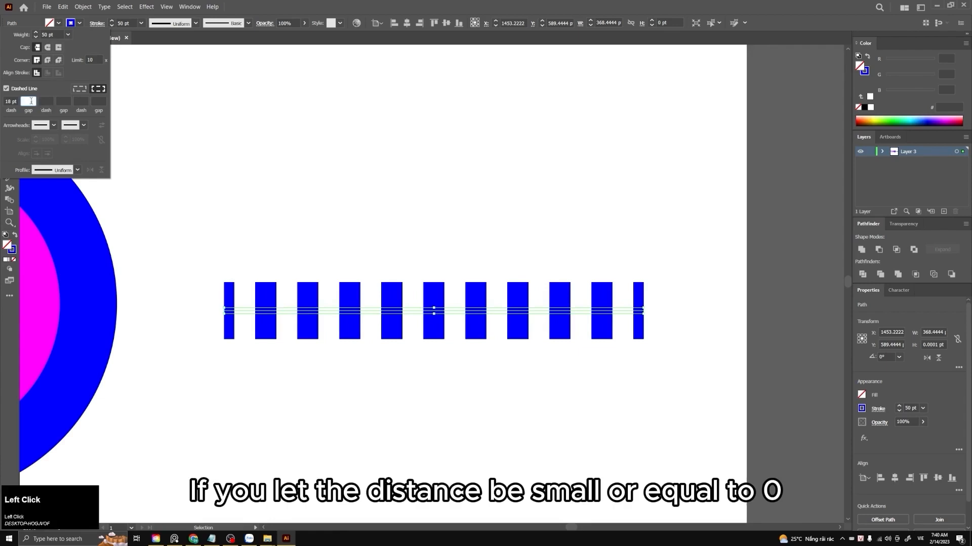
{"action": "scroll", "coordinate": [32, 101], "scroll_direction": "down", "scroll_amount": 1}
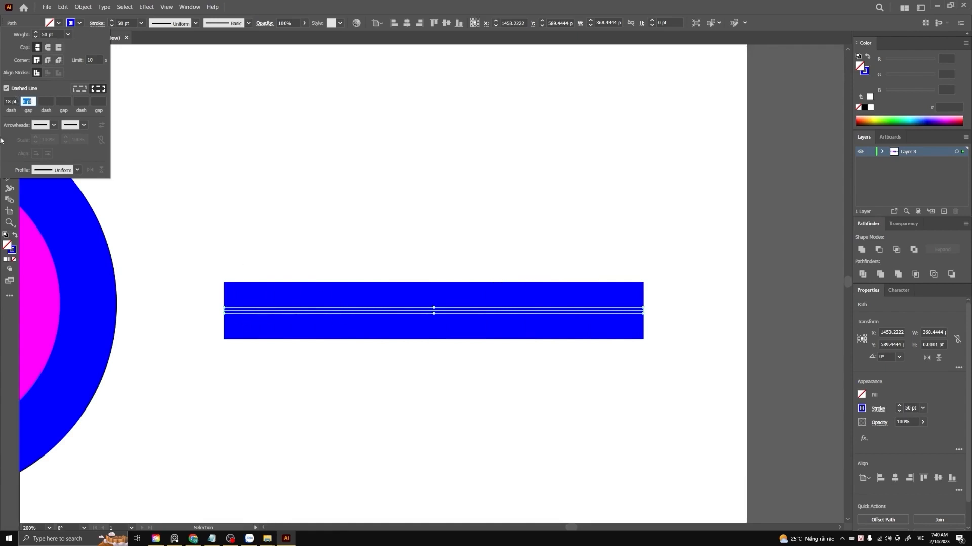
{"action": "scroll", "coordinate": [28, 101], "scroll_direction": "up", "scroll_amount": 14}
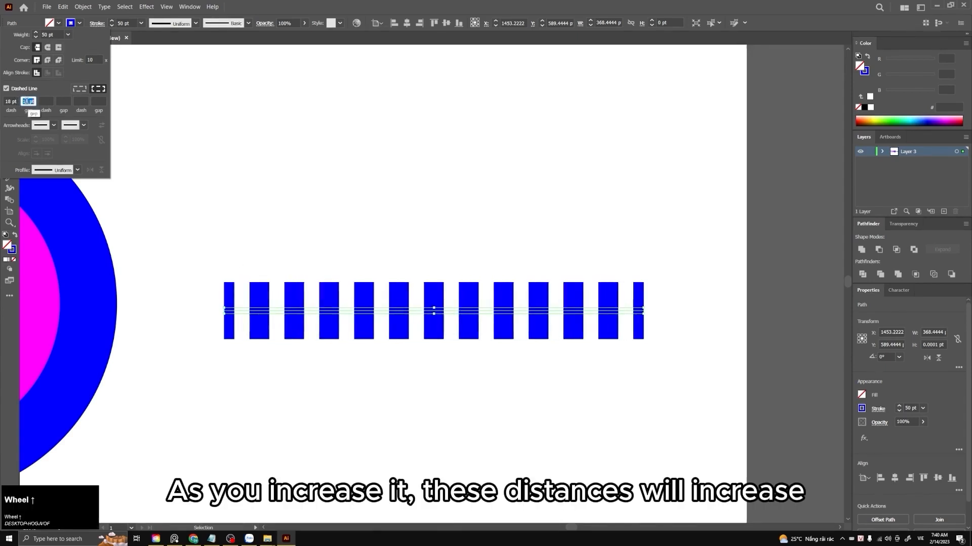
{"action": "scroll", "coordinate": [28, 101], "scroll_direction": "up", "scroll_amount": 20}
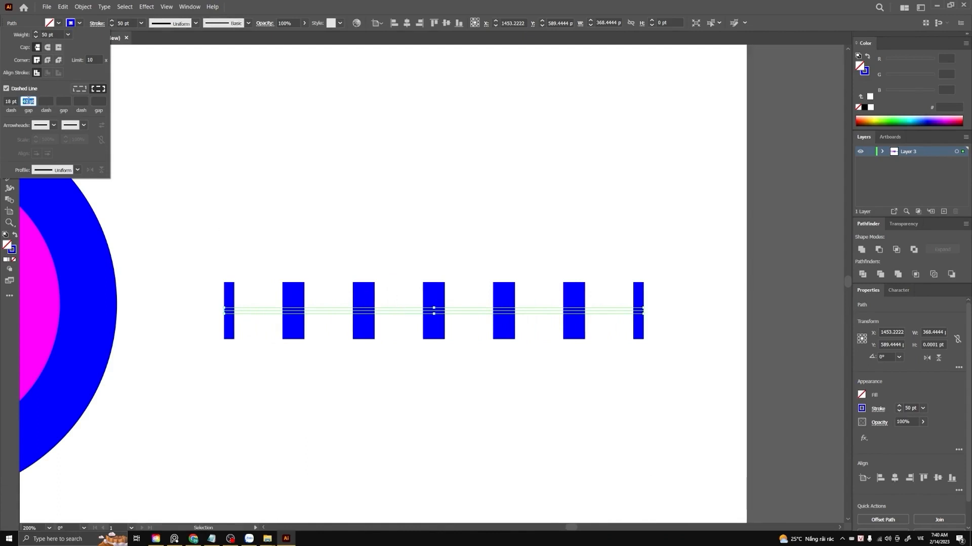
{"action": "scroll", "coordinate": [29, 101], "scroll_direction": "down", "scroll_amount": 17}
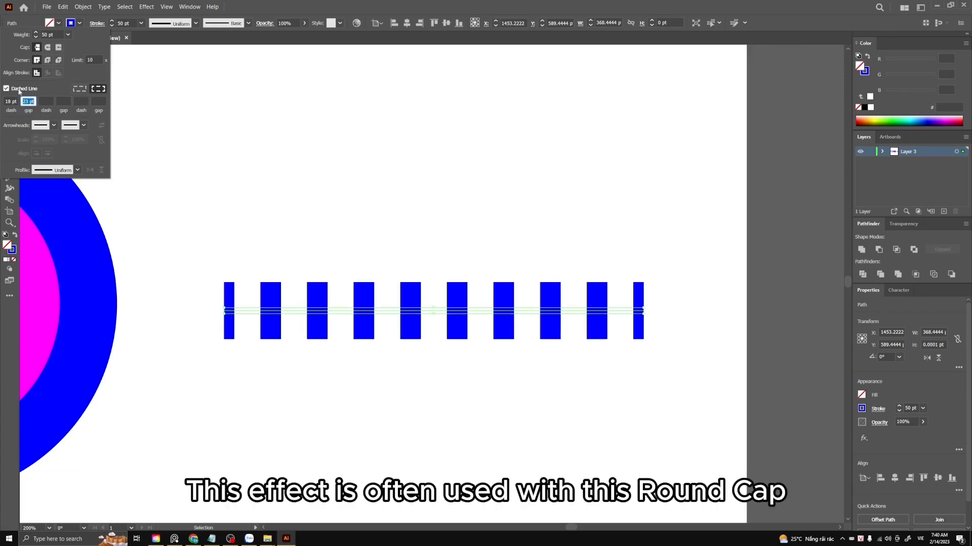
Apply a round cap to the dashed line and widen the gap until the rounded dashes become distinct.
{"action": "left_click", "coordinate": [47, 49]}
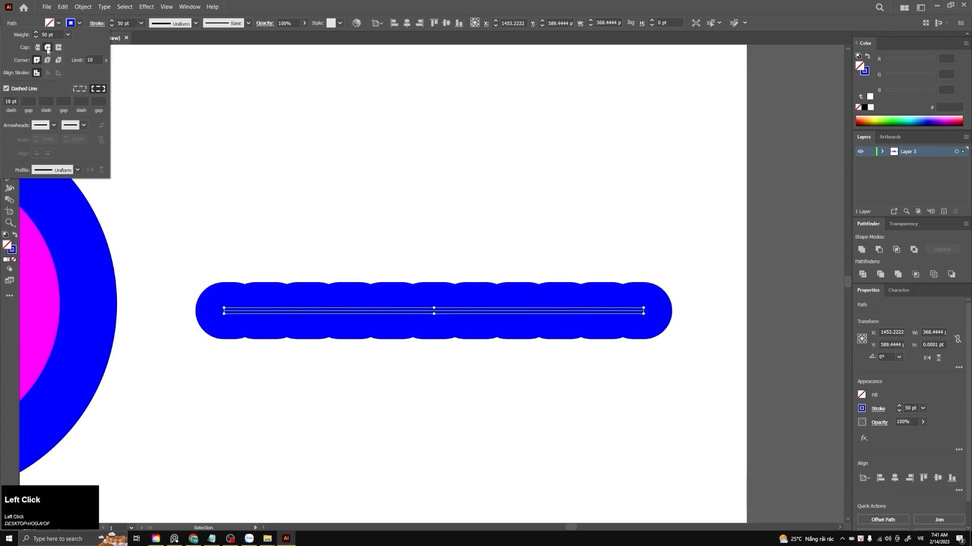
{"action": "scroll", "coordinate": [28, 100], "scroll_direction": "down", "scroll_amount": 1}
{"action": "scroll", "coordinate": [28, 100], "scroll_direction": "up", "scroll_amount": 10}
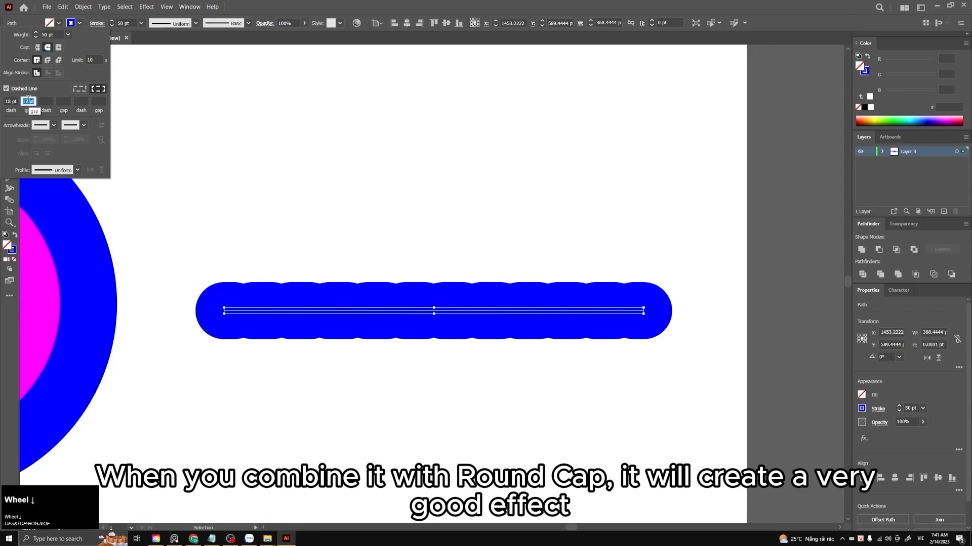
{"action": "scroll", "coordinate": [28, 100], "scroll_direction": "up", "scroll_amount": 4}
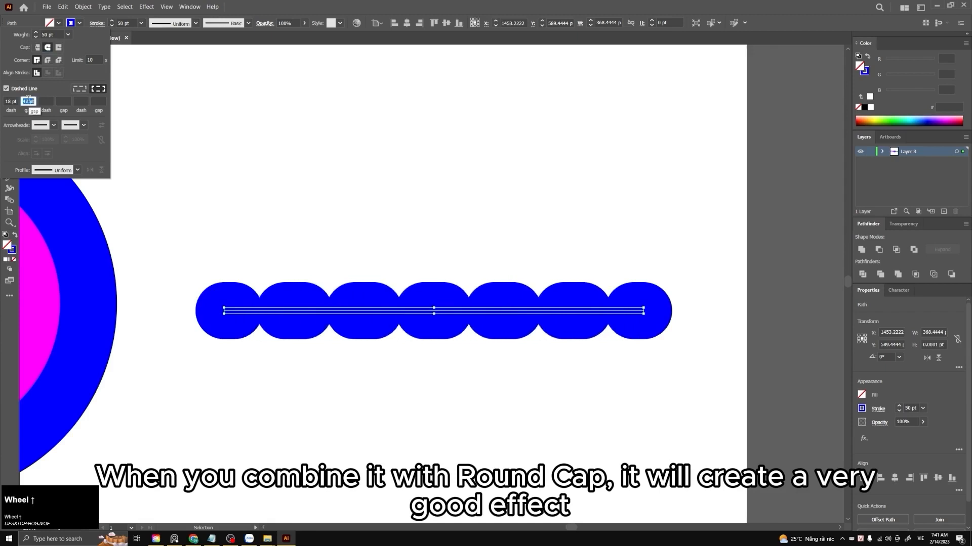
Reduce the line's dash to 0 pt and increase the gap until the stroke becomes a row of separate round dots.
{"action": "left_click", "coordinate": [13, 102]}
{"action": "scroll", "coordinate": [13, 101], "scroll_direction": "down", "scroll_amount": 5}
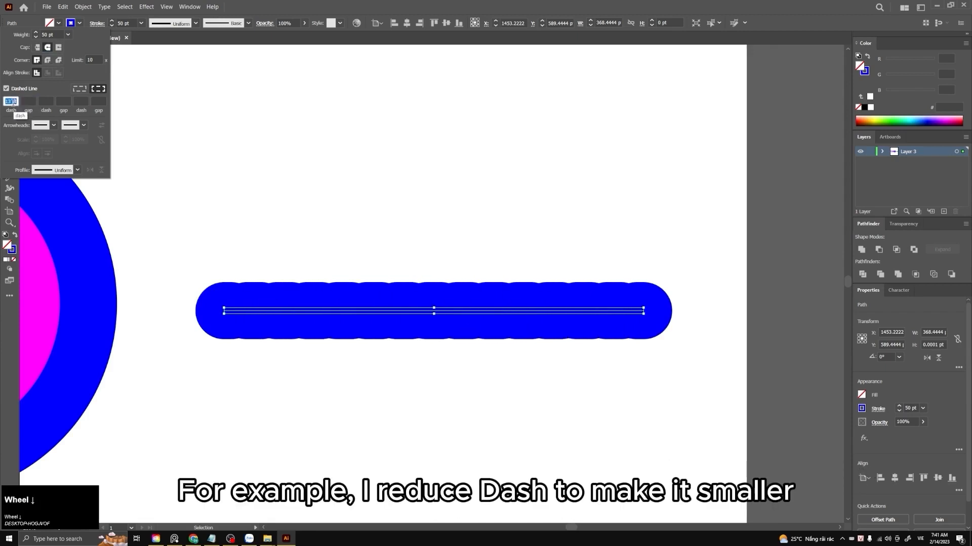
{"action": "left_click", "coordinate": [29, 101]}
{"action": "scroll", "coordinate": [29, 102], "scroll_direction": "up", "scroll_amount": 6}
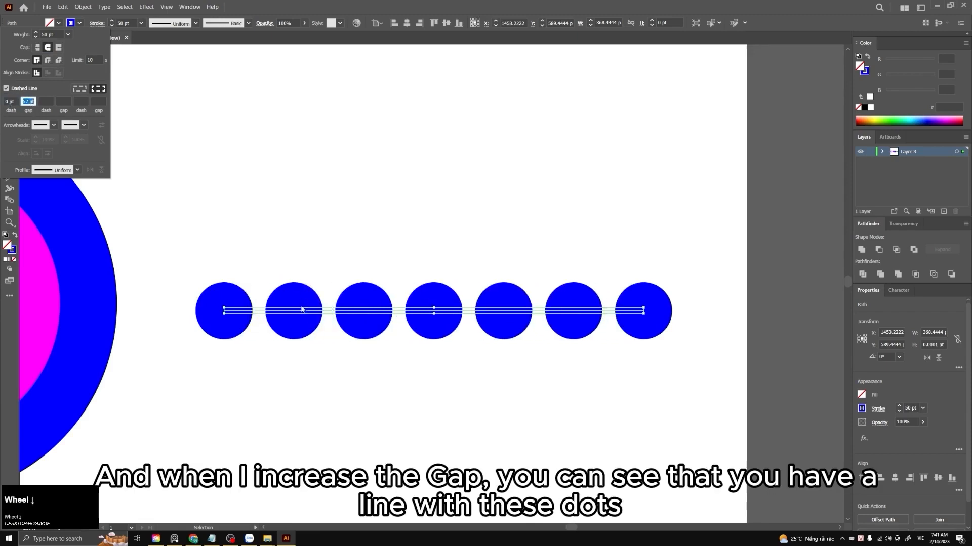
{"action": "left_click", "coordinate": [588, 247]}
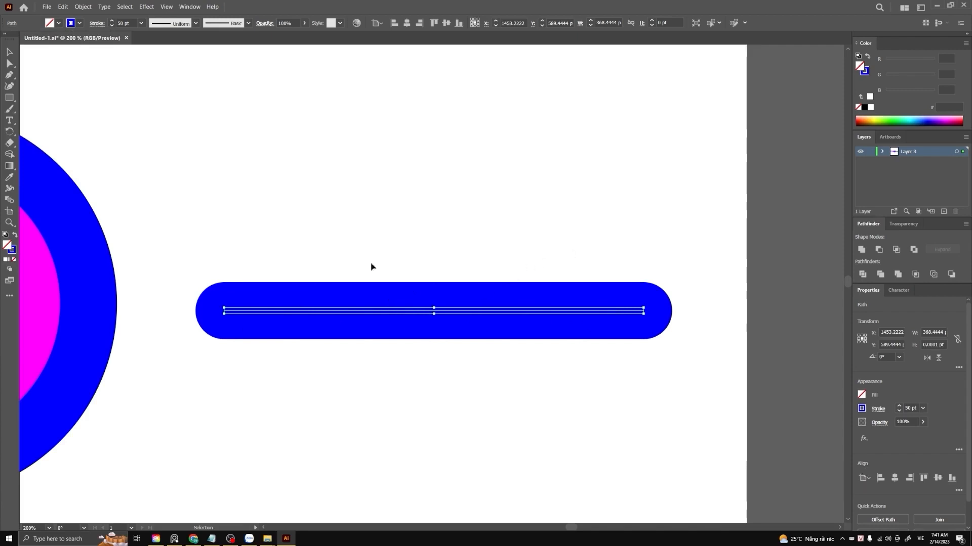
Set the line's gap to 55 pt with the dash at 0 pt, and deselect the line.
{"action": "left_click", "coordinate": [104, 22]}
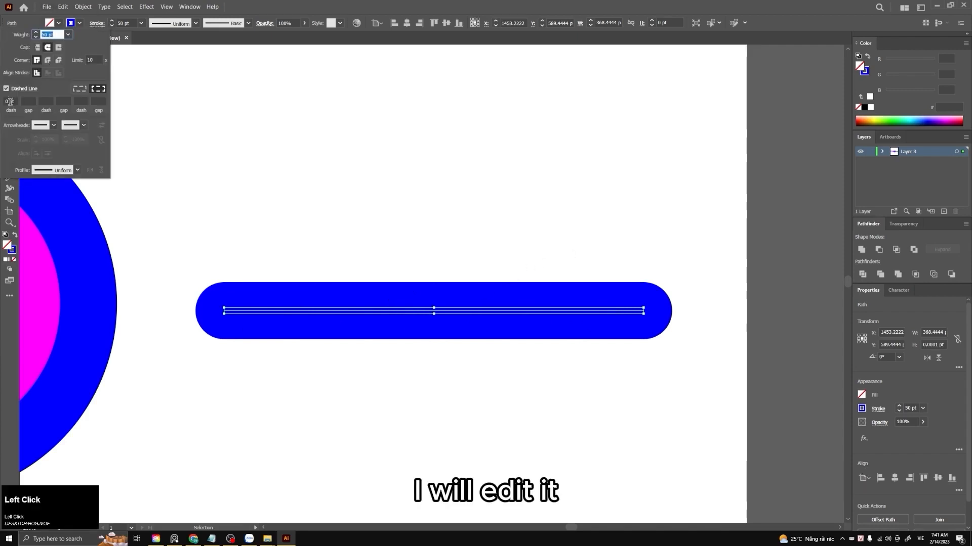
{"action": "left_click", "coordinate": [9, 101]}
{"action": "left_click", "coordinate": [28, 102]}
{"action": "scroll", "coordinate": [28, 101], "scroll_direction": "up", "scroll_amount": 1}
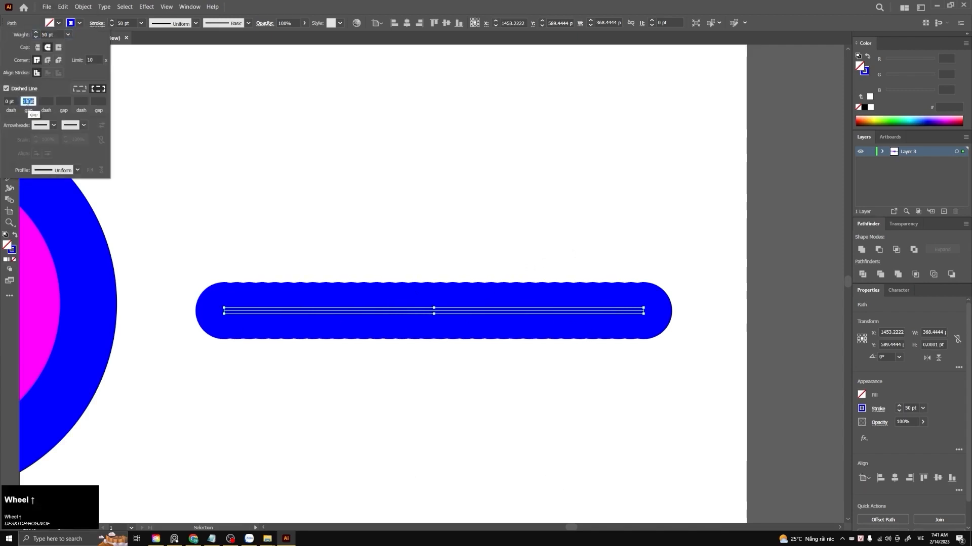
{"action": "scroll", "coordinate": [28, 101], "scroll_direction": "up", "scroll_amount": 20}
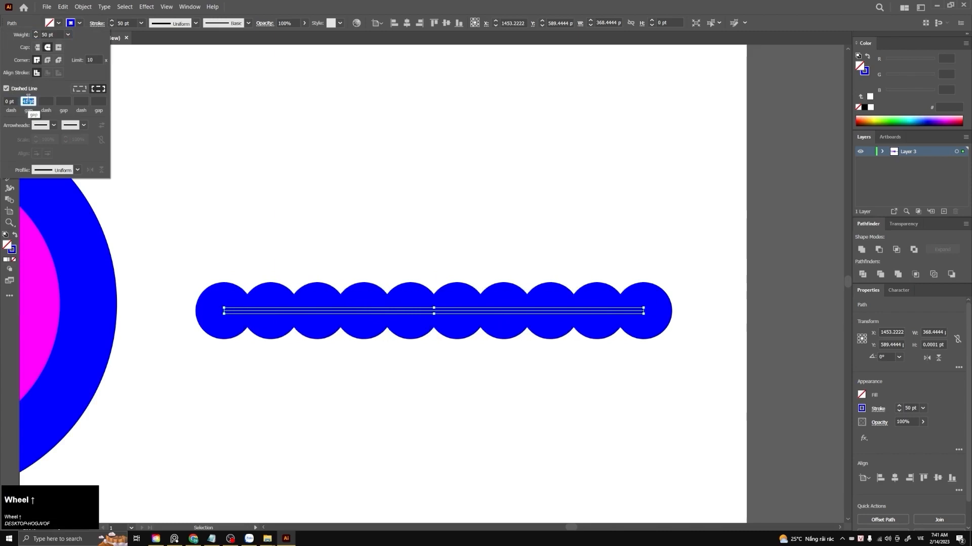
{"action": "scroll", "coordinate": [29, 99], "scroll_direction": "up", "scroll_amount": 11}
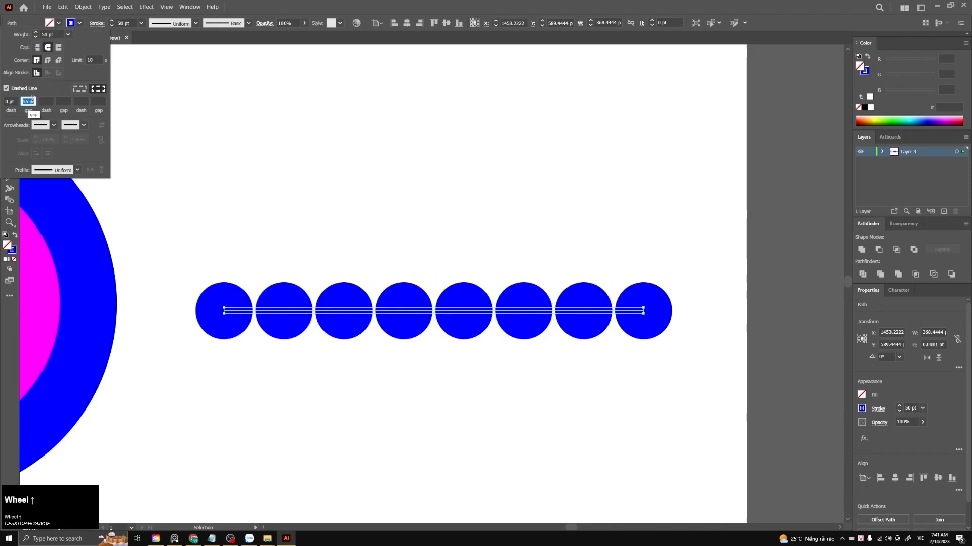
{"action": "key", "text": "Return"}
{"action": "left_click", "coordinate": [258, 182]}
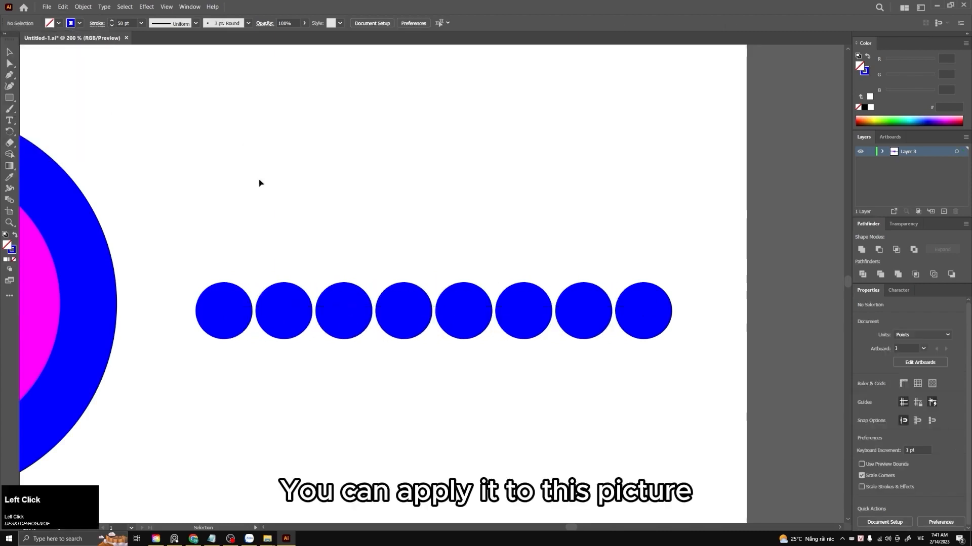
Select the circle and turn its stroke into a dashed line with a 0 pt dash and 55 pt gap.
{"action": "scroll", "coordinate": [343, 221], "scroll_direction": "down", "scroll_amount": 3}
{"action": "left_click_drag", "start_coordinate": [319, 224], "coordinate": [501, 243]}
{"action": "left_click", "coordinate": [340, 250]}
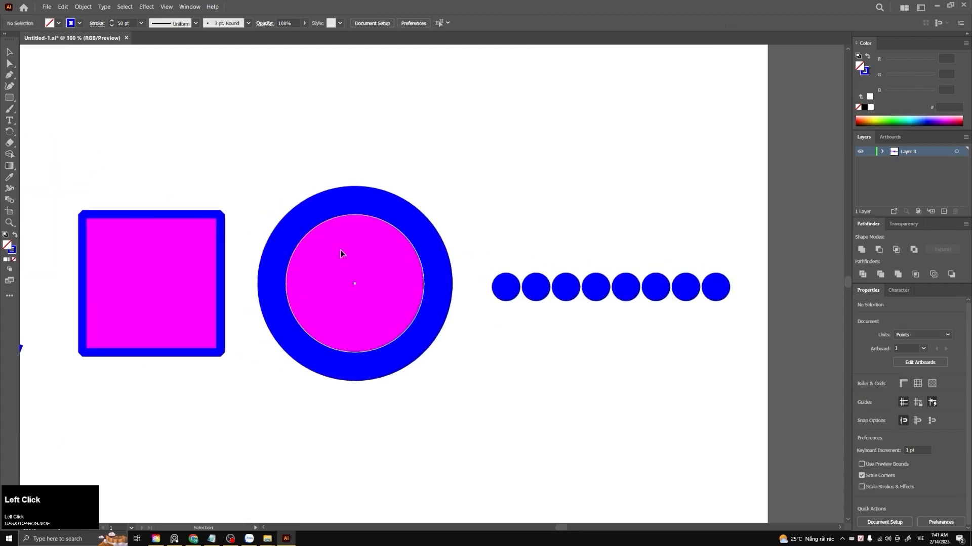
{"action": "left_click", "coordinate": [96, 24]}
{"action": "left_click", "coordinate": [7, 89]}
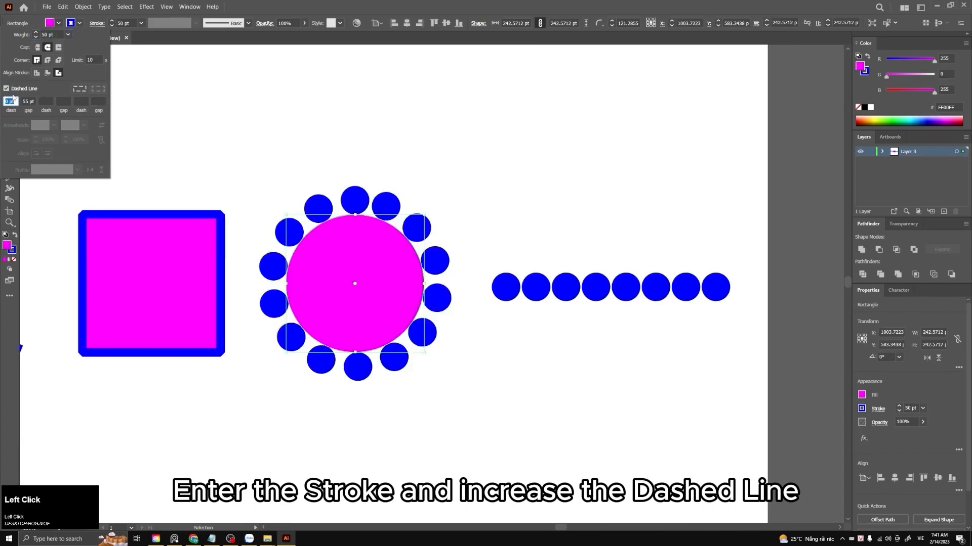
Compare center, inside and outside alignment on the circle's dotted stroke, ending with it aligned to center.
{"action": "left_click", "coordinate": [37, 73]}
{"action": "left_click", "coordinate": [48, 74]}
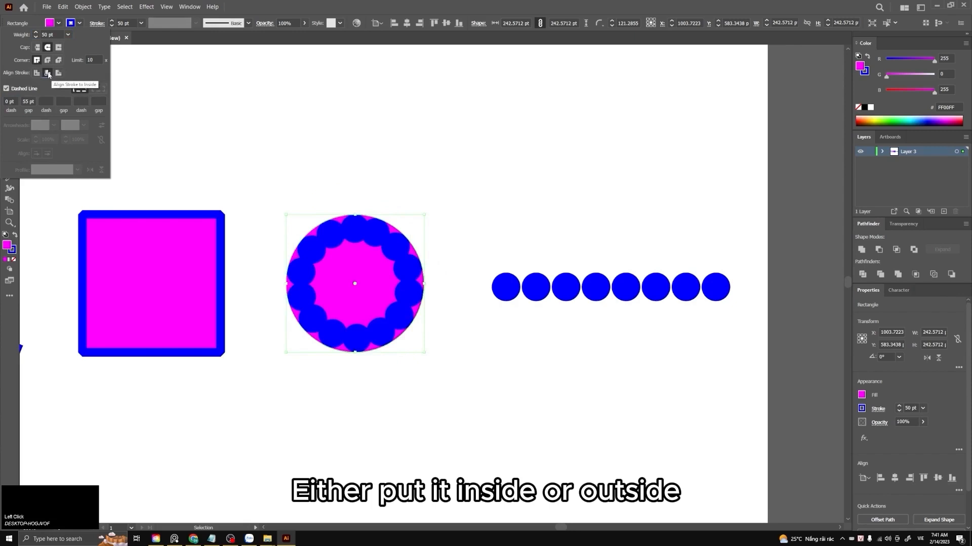
{"action": "left_click", "coordinate": [58, 74]}
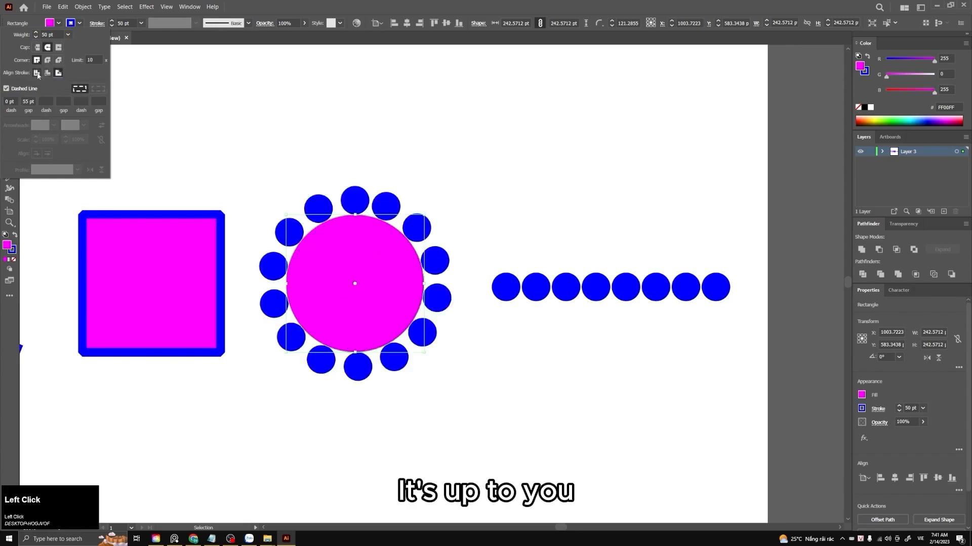
{"action": "left_click", "coordinate": [36, 73]}
Select the square and make its center-aligned stroke a dashed line with a 0 pt dash and 55 pt gap.
{"action": "key", "text": "space"}
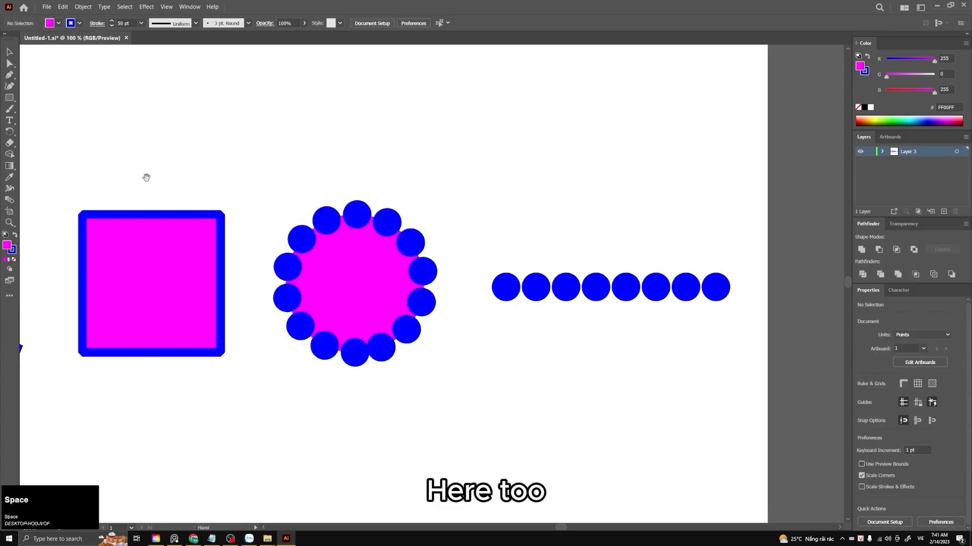
{"action": "left_click_drag", "start_coordinate": [145, 175], "coordinate": [264, 212]}
{"action": "left_click", "coordinate": [265, 213]}
{"action": "left_click", "coordinate": [96, 24]}
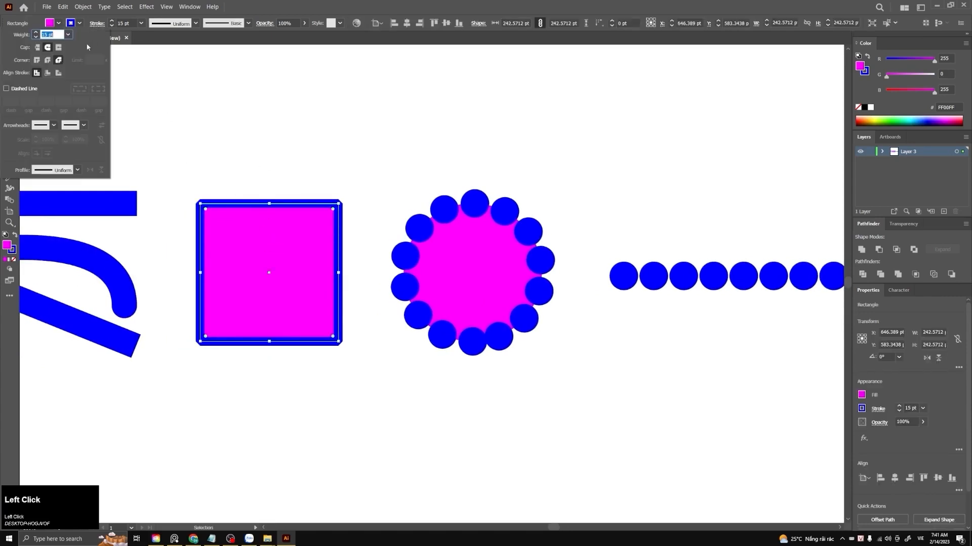
{"action": "left_click", "coordinate": [47, 73]}
{"action": "left_click", "coordinate": [37, 73]}
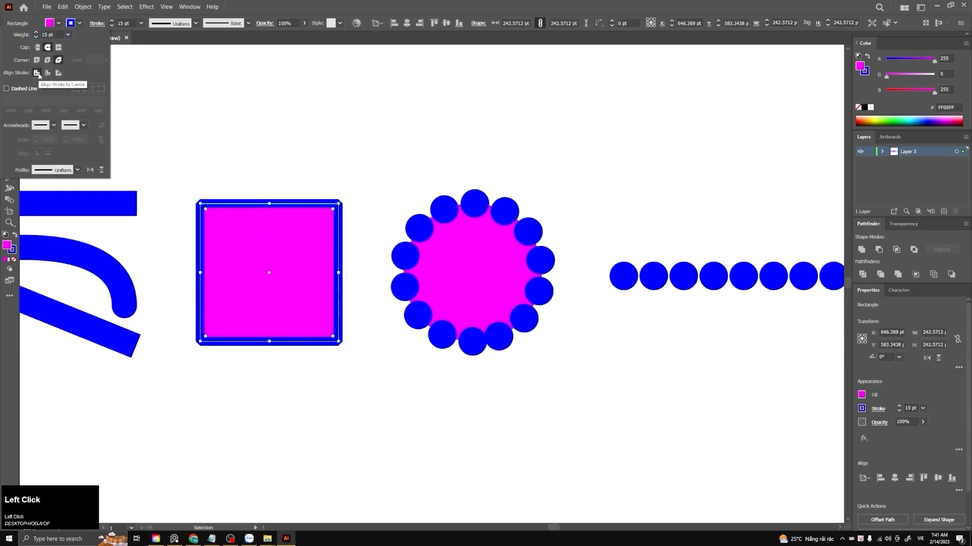
{"action": "left_click", "coordinate": [7, 89]}
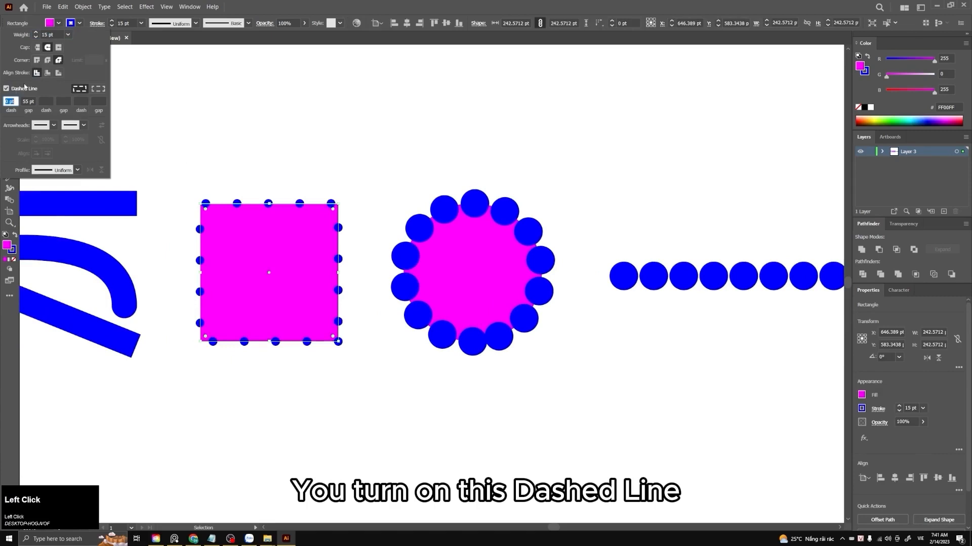
Align the square's dashes to its corners and path ends, and vary the gap, ending at 24 pt with the dash at 0 pt.
{"action": "left_click", "coordinate": [99, 89]}
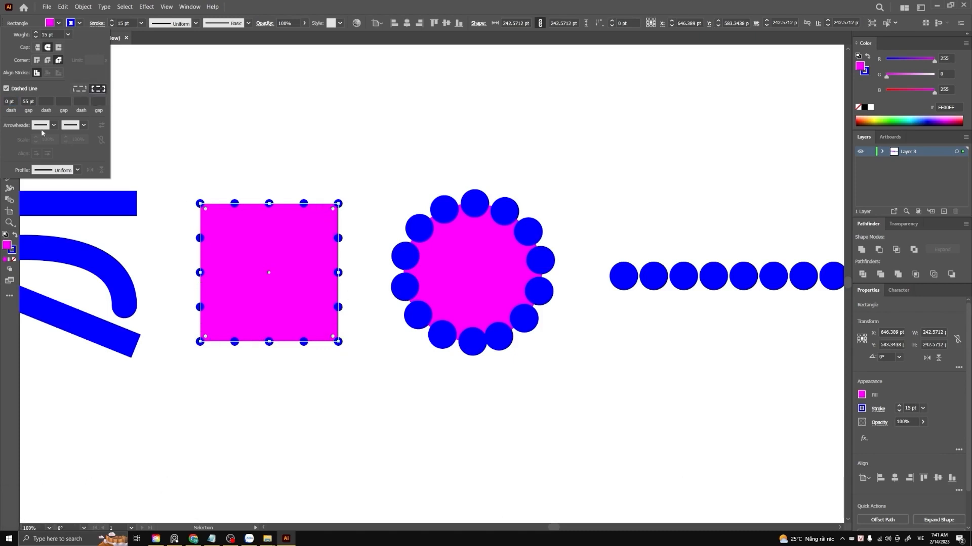
{"action": "left_click", "coordinate": [25, 101]}
{"action": "left_click", "coordinate": [6, 102]}
{"action": "scroll", "coordinate": [7, 101], "scroll_direction": "up", "scroll_amount": 1}
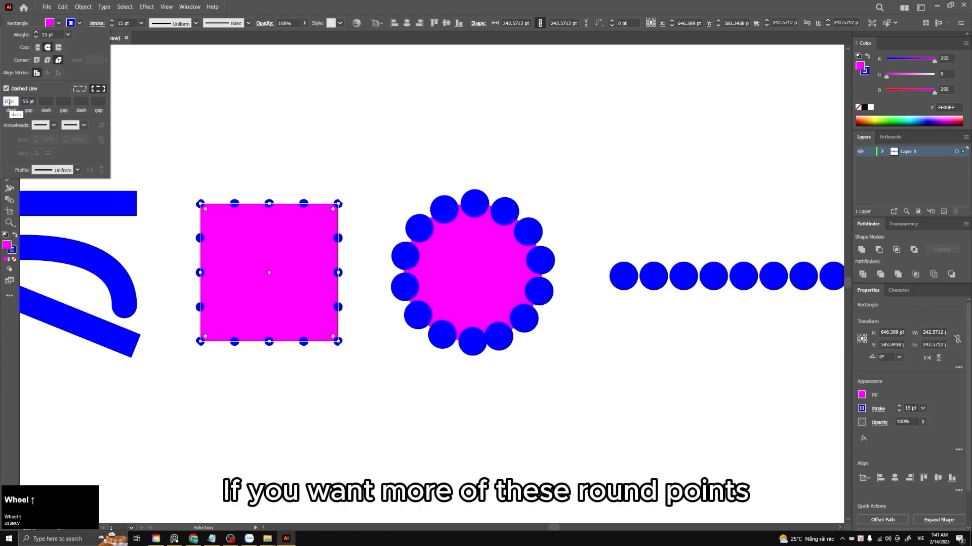
{"action": "scroll", "coordinate": [7, 101], "scroll_direction": "down", "scroll_amount": 1}
{"action": "left_click_drag", "start_coordinate": [29, 102], "coordinate": [33, 102]}
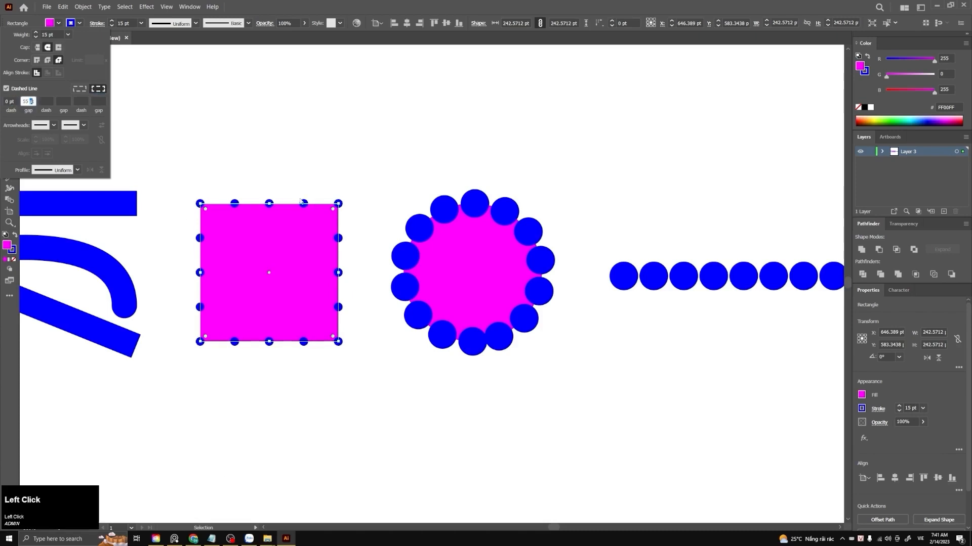
{"action": "scroll", "coordinate": [29, 101], "scroll_direction": "down", "scroll_amount": 20}
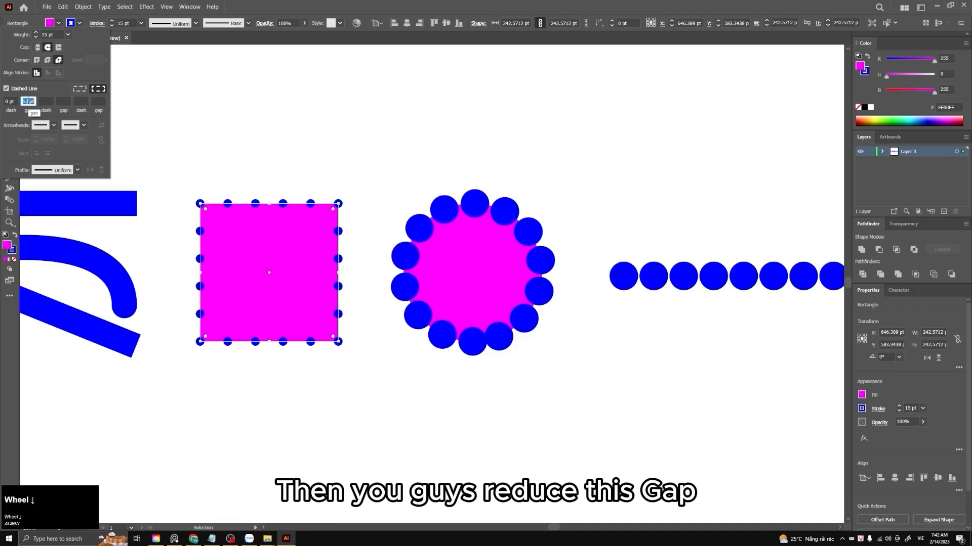
{"action": "scroll", "coordinate": [28, 101], "scroll_direction": "down", "scroll_amount": 13}
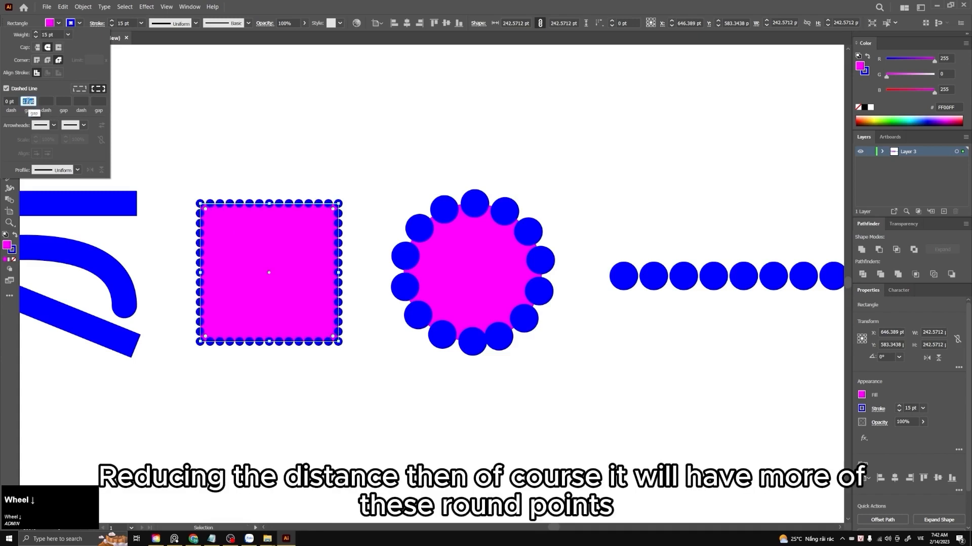
{"action": "scroll", "coordinate": [28, 101], "scroll_direction": "up", "scroll_amount": 2}
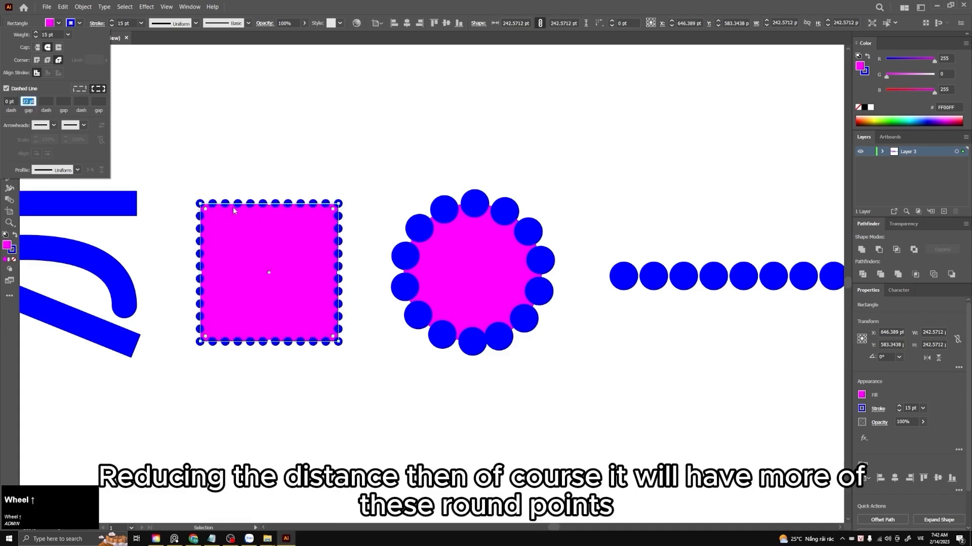
{"action": "scroll", "coordinate": [31, 103], "scroll_direction": "up", "scroll_amount": 18}
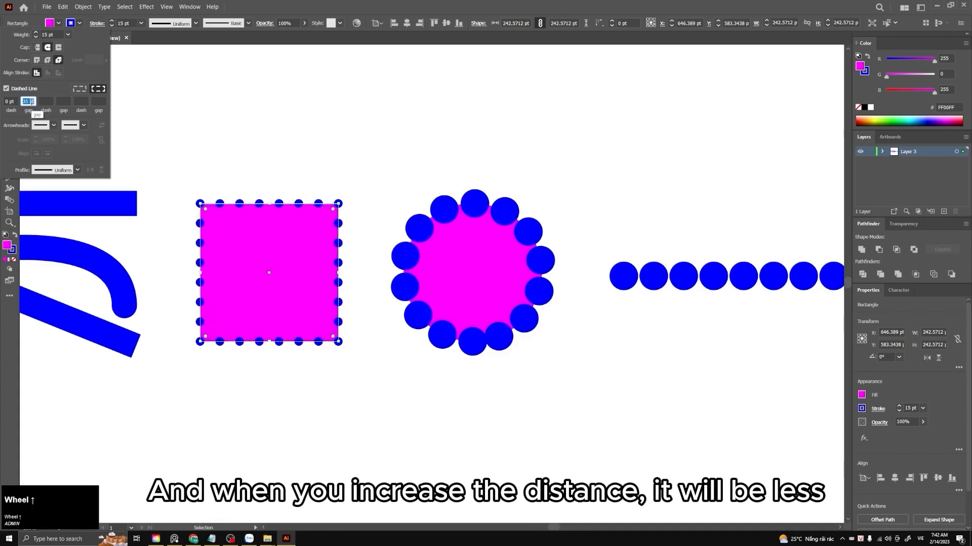
{"action": "scroll", "coordinate": [31, 102], "scroll_direction": "down", "scroll_amount": 14}
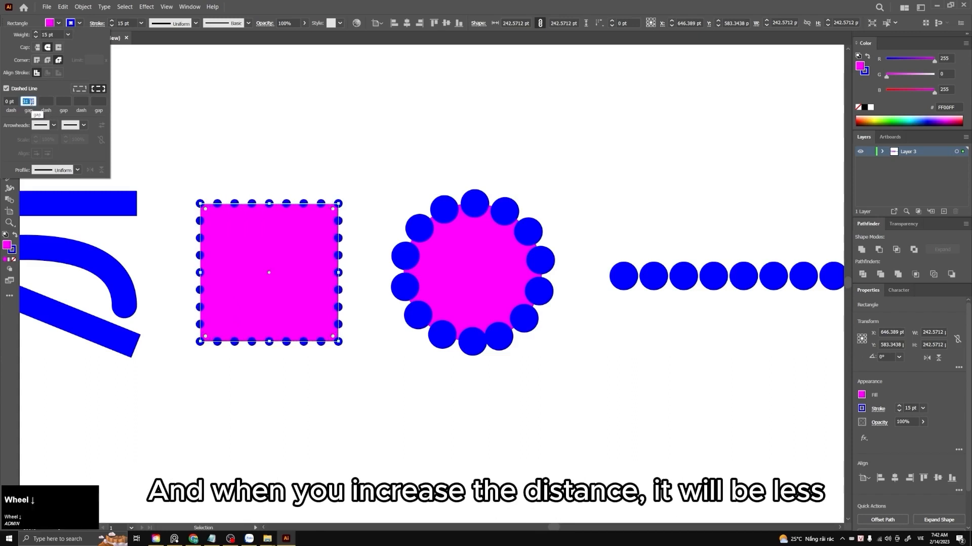
{"action": "scroll", "coordinate": [31, 102], "scroll_direction": "down", "scroll_amount": 6}
{"action": "scroll", "coordinate": [31, 102], "scroll_direction": "up", "scroll_amount": 4}
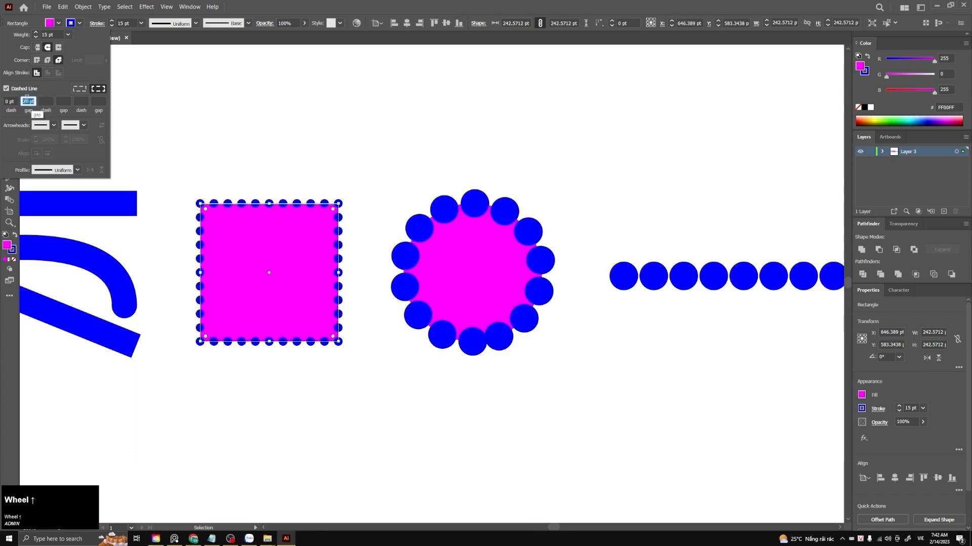
Give the square's stroke a round join, compare the cap styles ending with the projecting cap, and deselect the square.
{"action": "left_click", "coordinate": [48, 60]}
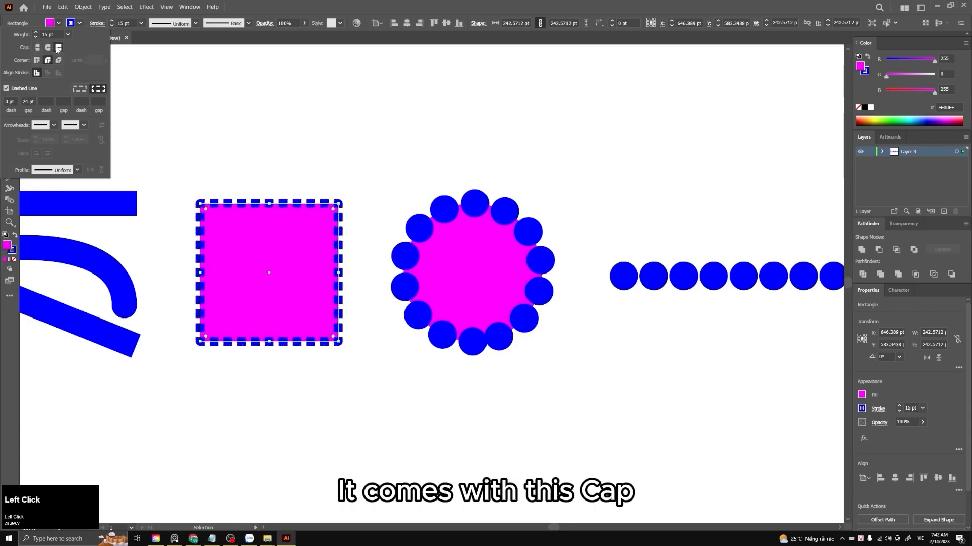
{"action": "left_click", "coordinate": [39, 48]}
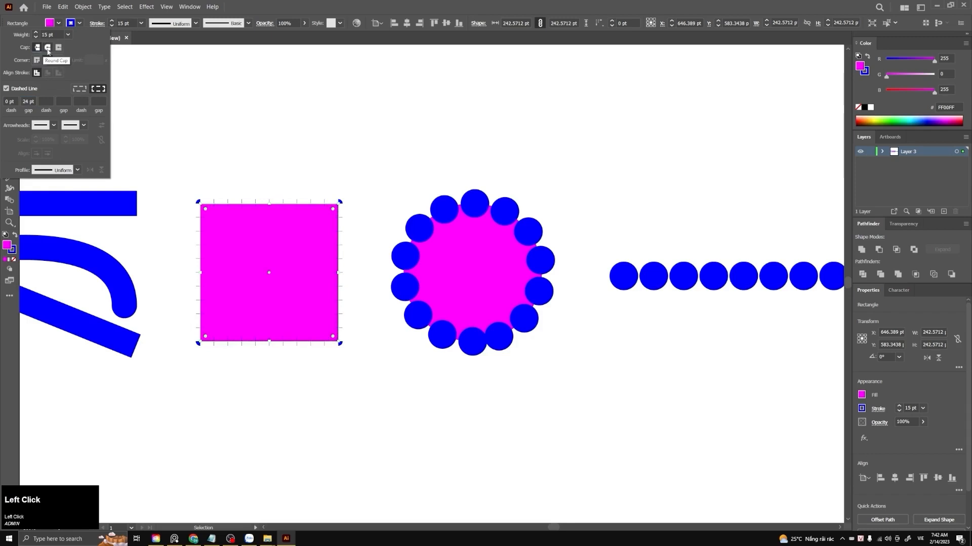
{"action": "left_click", "coordinate": [50, 49]}
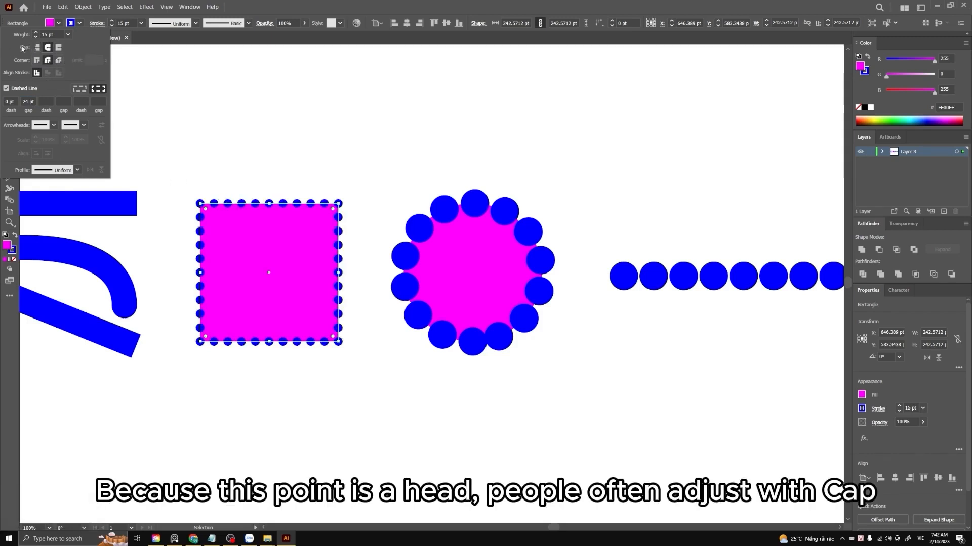
{"action": "left_click", "coordinate": [59, 48]}
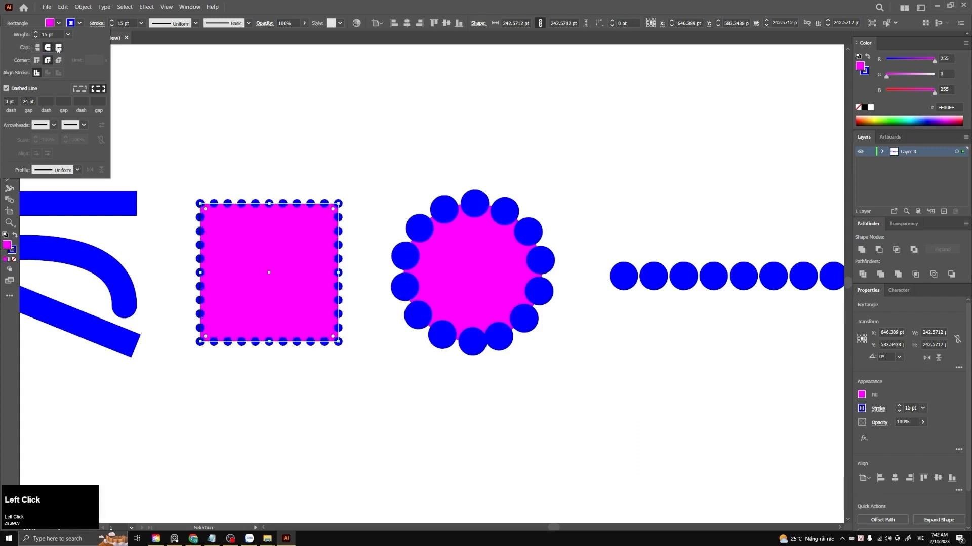
{"action": "left_click", "coordinate": [59, 47]}
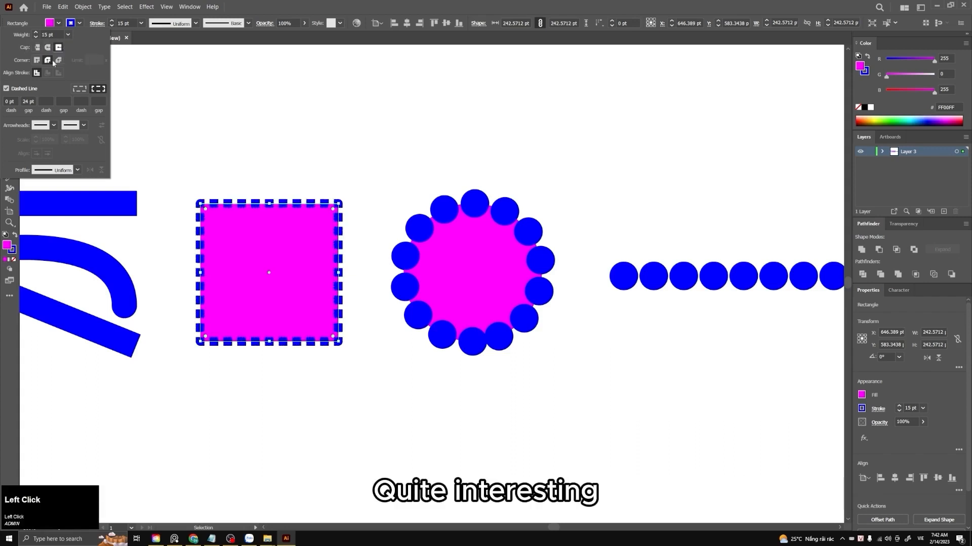
{"action": "left_click", "coordinate": [394, 191]}
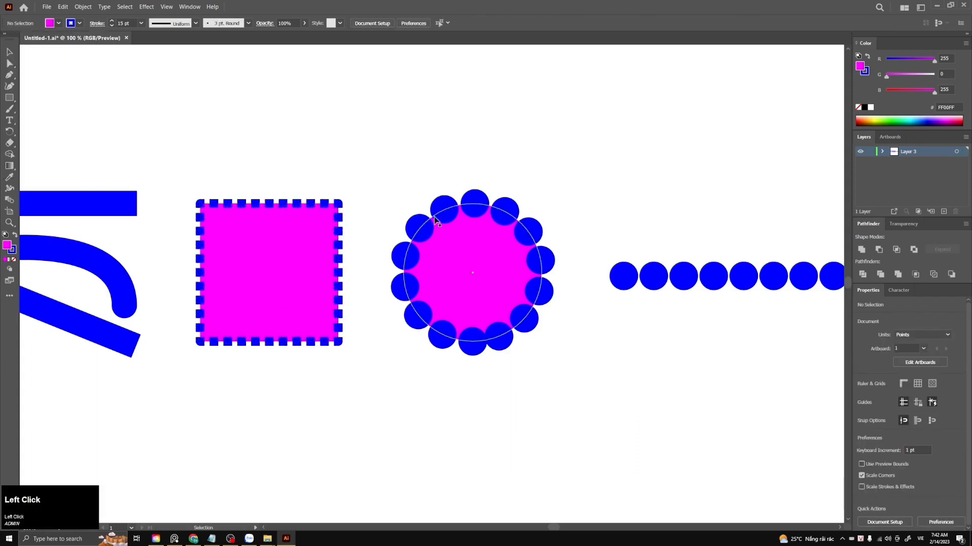
Apply the lens-shaped variable width profile to the square's stroke, turn off its dashed line, and deselect it.
{"action": "scroll", "coordinate": [407, 188], "scroll_direction": "down", "scroll_amount": 2}
{"action": "scroll", "coordinate": [361, 239], "scroll_direction": "up", "scroll_amount": 2}
{"action": "scroll", "coordinate": [597, 226], "scroll_direction": "down", "scroll_amount": 1}
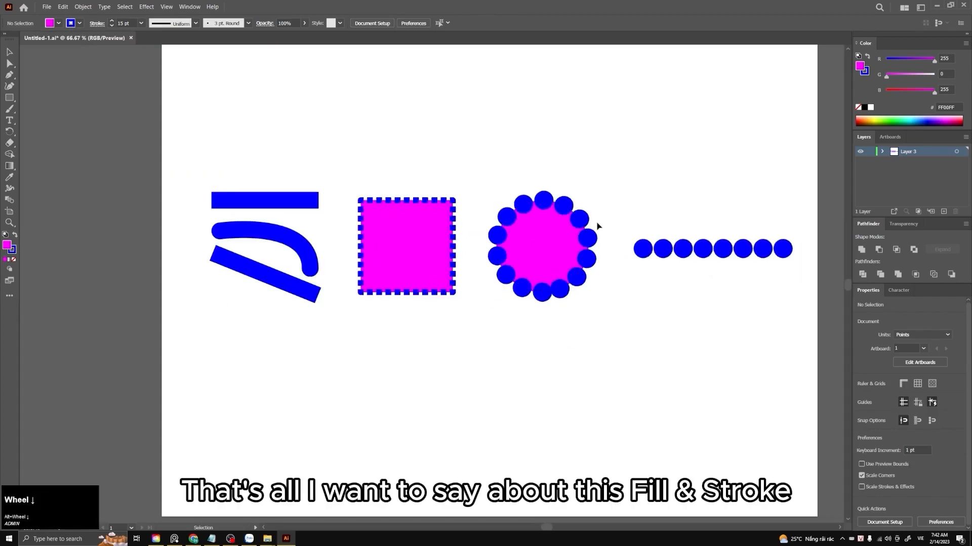
{"action": "left_click_drag", "start_coordinate": [638, 201], "coordinate": [612, 203]}
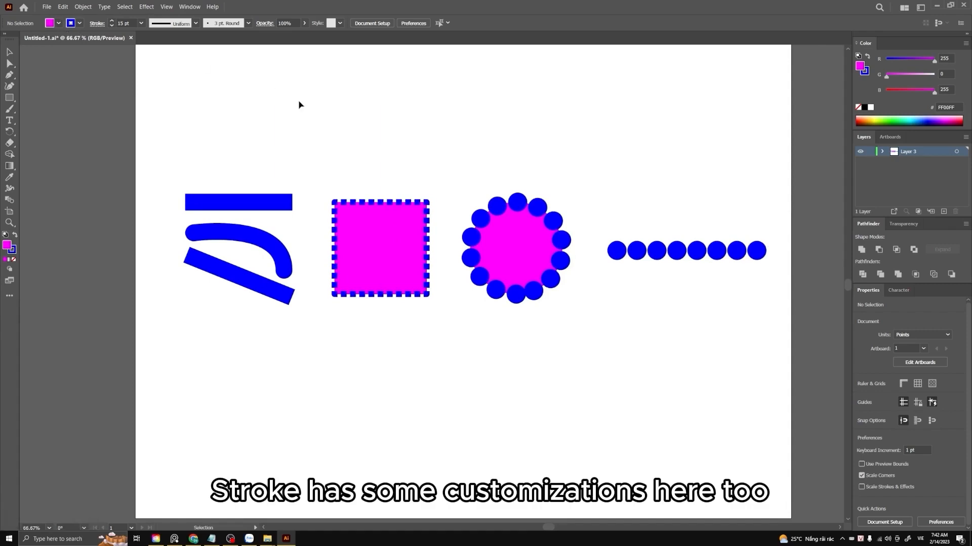
{"action": "left_click_drag", "start_coordinate": [408, 124], "coordinate": [395, 139]}
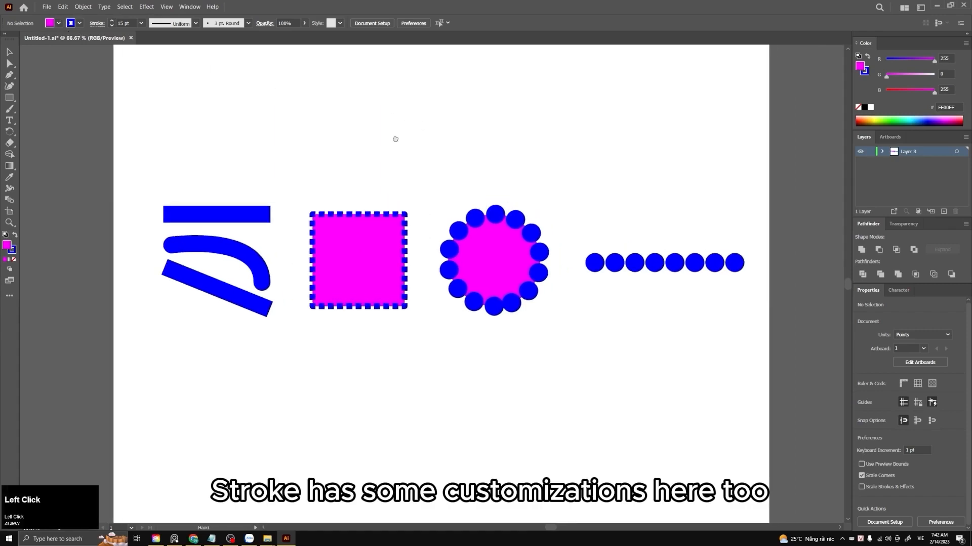
{"action": "left_click", "coordinate": [381, 214]}
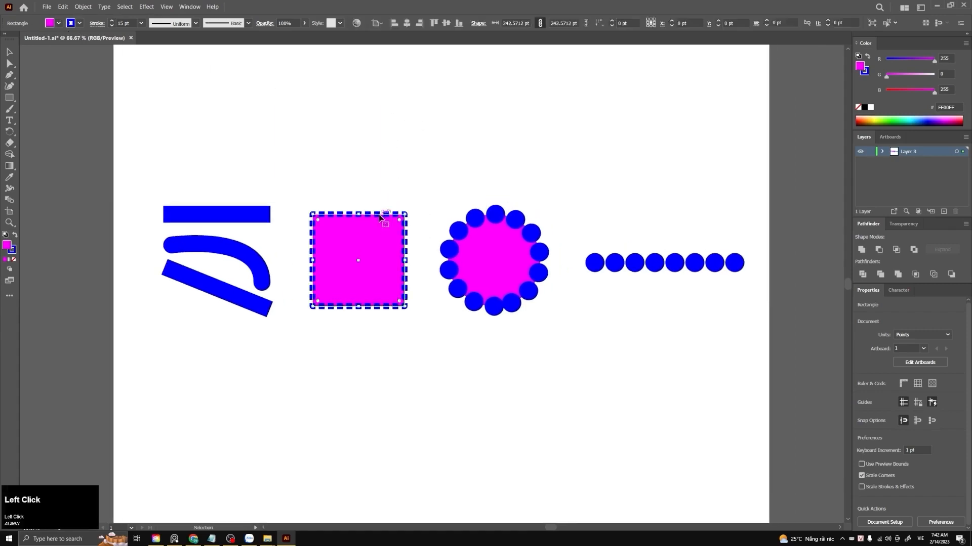
{"action": "left_click", "coordinate": [196, 23]}
{"action": "left_click", "coordinate": [171, 60]}
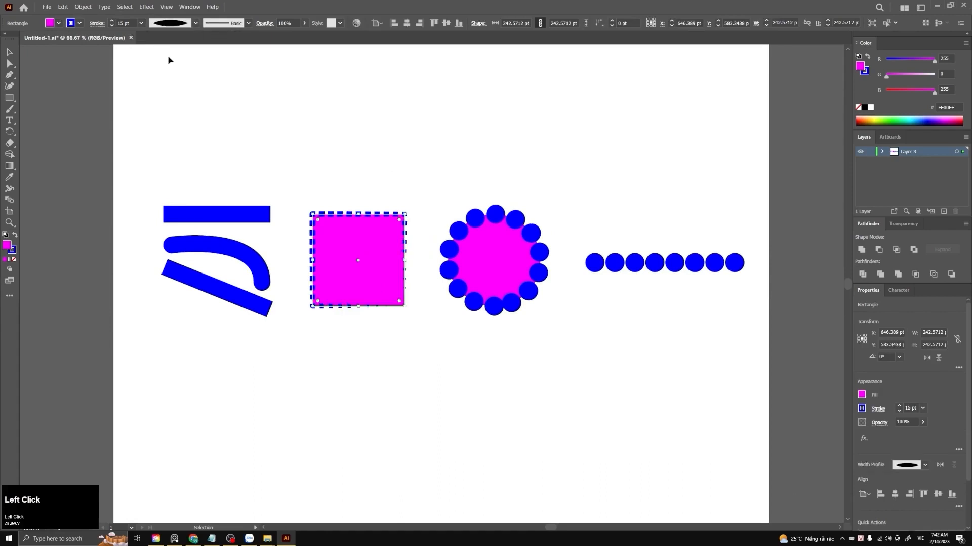
{"action": "left_click", "coordinate": [96, 23]}
{"action": "left_click", "coordinate": [7, 89]}
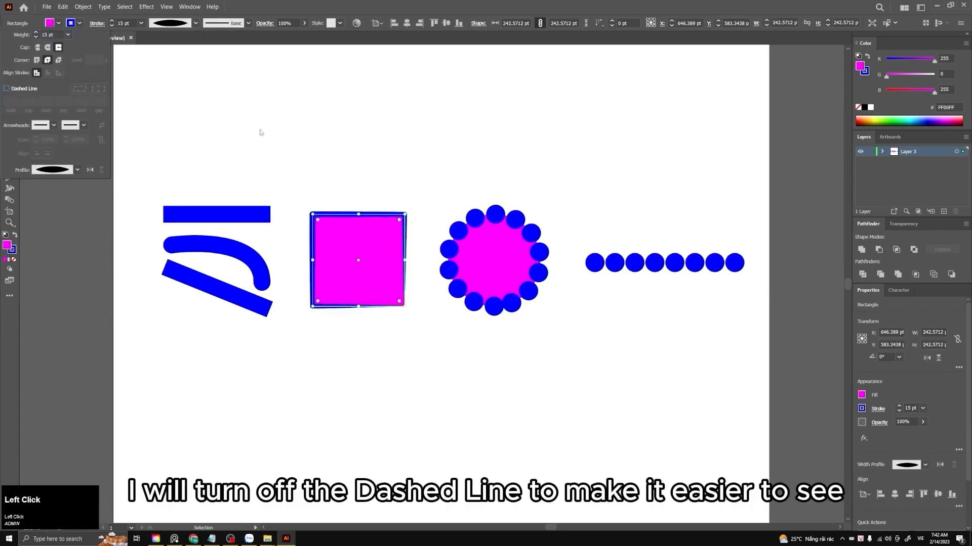
{"action": "left_click", "coordinate": [260, 131]}
Try the double-bulge and teardrop width profiles on the square's stroke, and return to the lens-shaped profile.
{"action": "scroll", "coordinate": [356, 248], "scroll_direction": "up", "scroll_amount": 1}
{"action": "scroll", "coordinate": [336, 256], "scroll_direction": "up", "scroll_amount": 2}
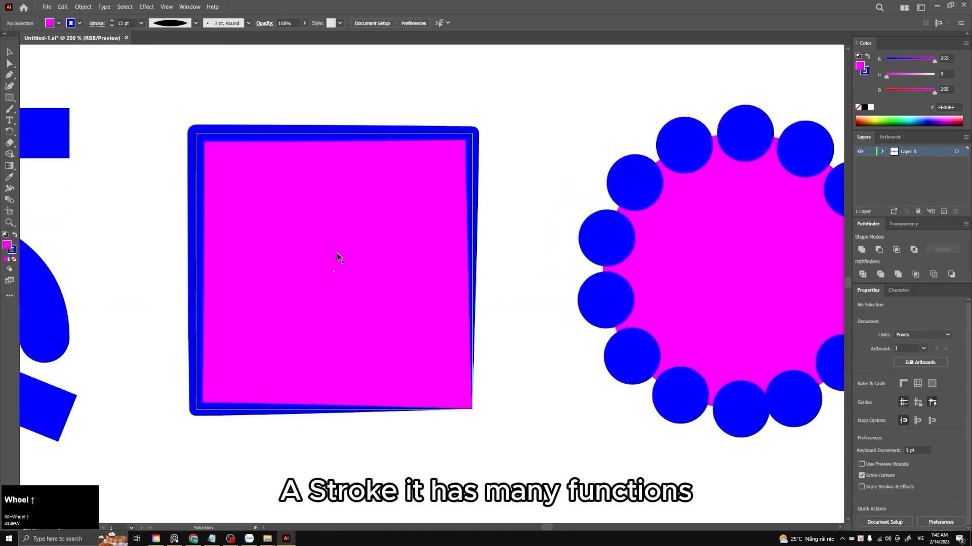
{"action": "scroll", "coordinate": [338, 256], "scroll_direction": "down", "scroll_amount": 1}
{"action": "left_click", "coordinate": [317, 223]}
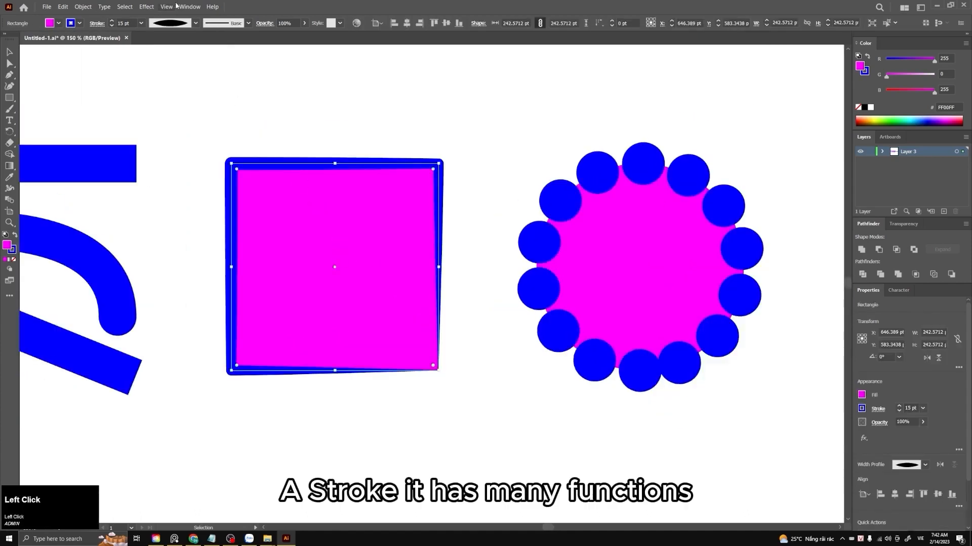
{"action": "left_click", "coordinate": [196, 23]}
{"action": "left_click", "coordinate": [173, 76]}
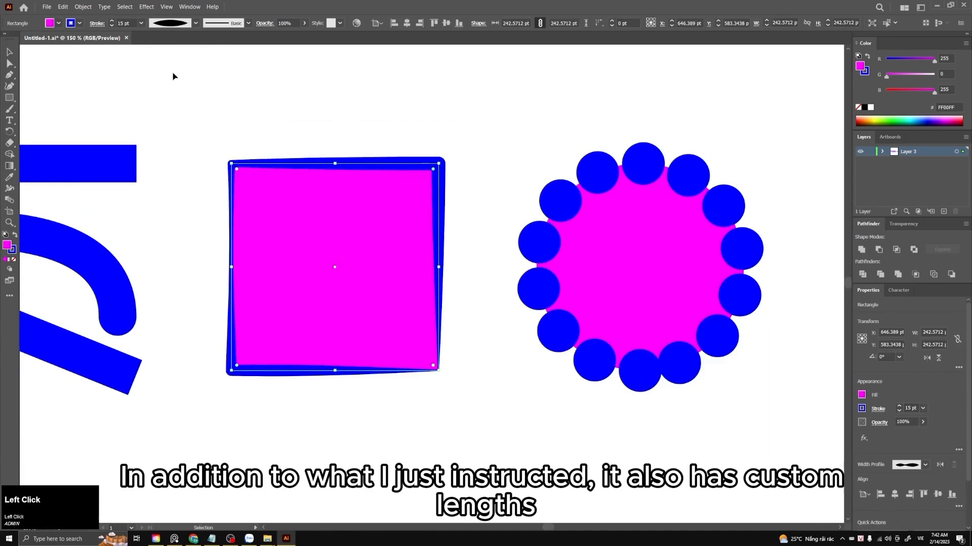
{"action": "left_click", "coordinate": [196, 23]}
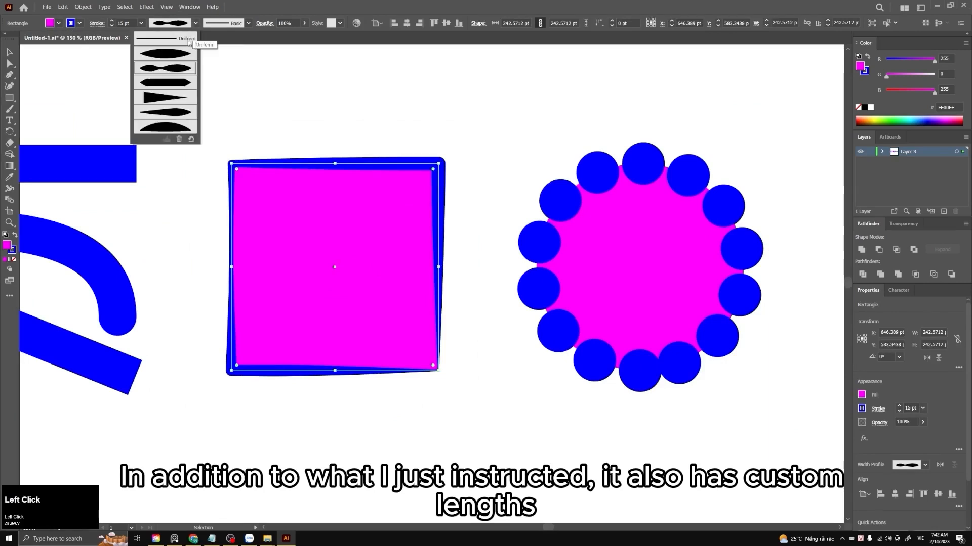
{"action": "left_click", "coordinate": [170, 112]}
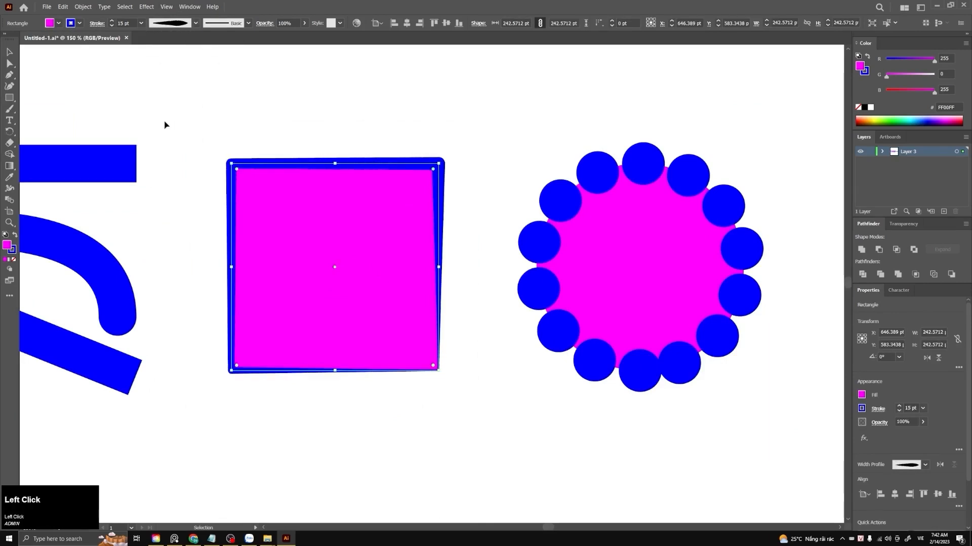
{"action": "left_click", "coordinate": [195, 23]}
{"action": "left_click", "coordinate": [165, 53]}
Try the elongated hexagonal and half-dome width profiles on the square's stroke, restore the lens-shaped profile, and keep the square selected.
{"action": "left_click", "coordinate": [195, 23]}
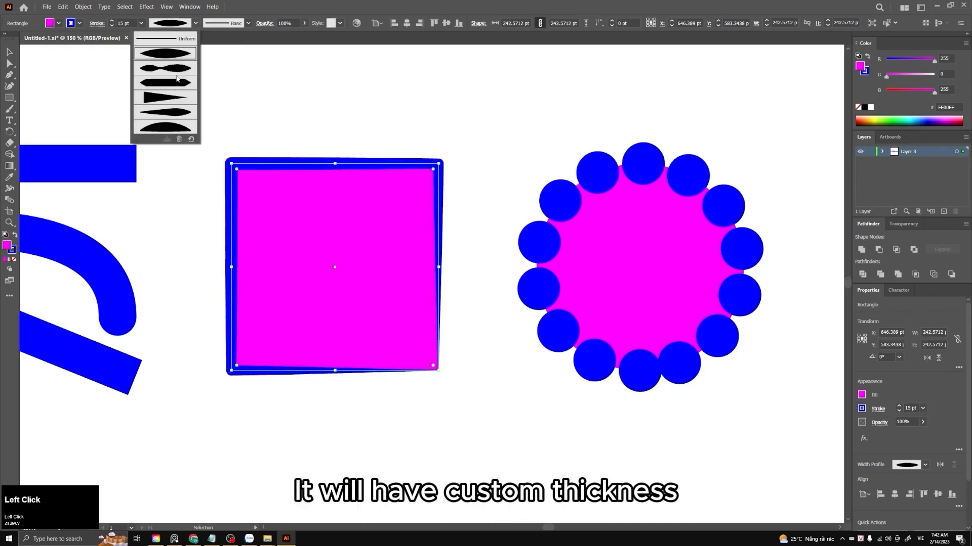
{"action": "left_click", "coordinate": [168, 87]}
{"action": "left_click", "coordinate": [195, 23]}
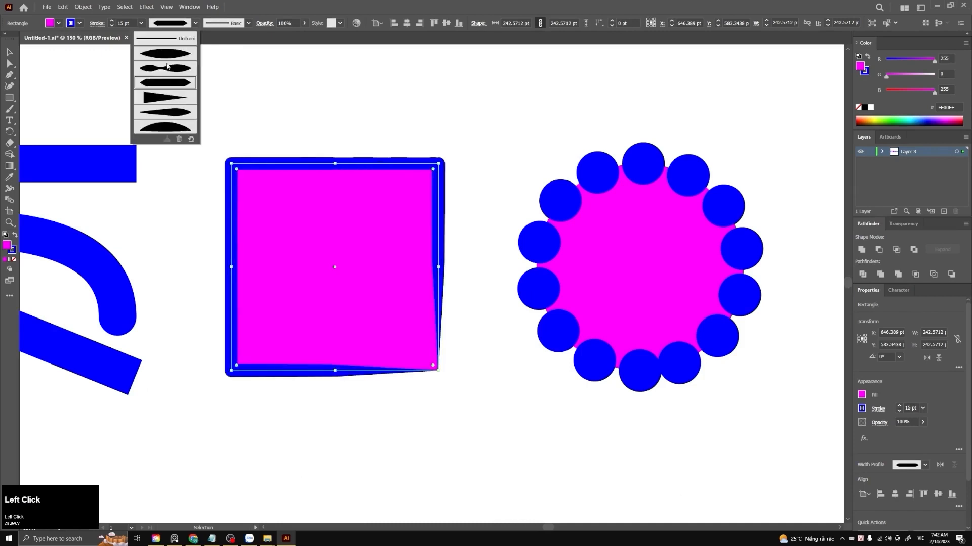
{"action": "left_click", "coordinate": [182, 95]}
{"action": "left_click", "coordinate": [195, 23]}
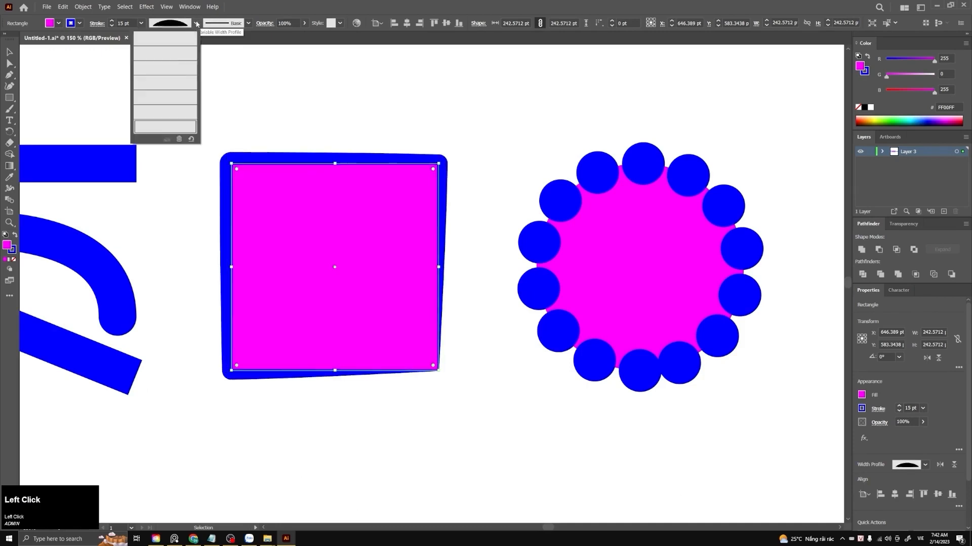
{"action": "left_click", "coordinate": [177, 54]}
{"action": "left_click", "coordinate": [323, 127]}
{"action": "left_click", "coordinate": [331, 199]}
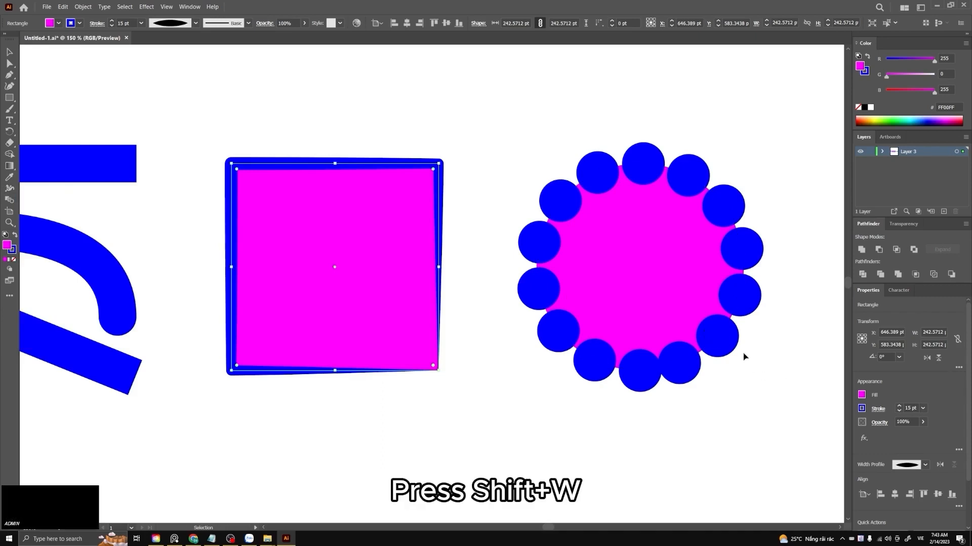
Use the Width tool to add width points on the square's top and left edges, widening the top edge into a bulge about 100 pt wide.
{"action": "key", "text": "shift+w"}
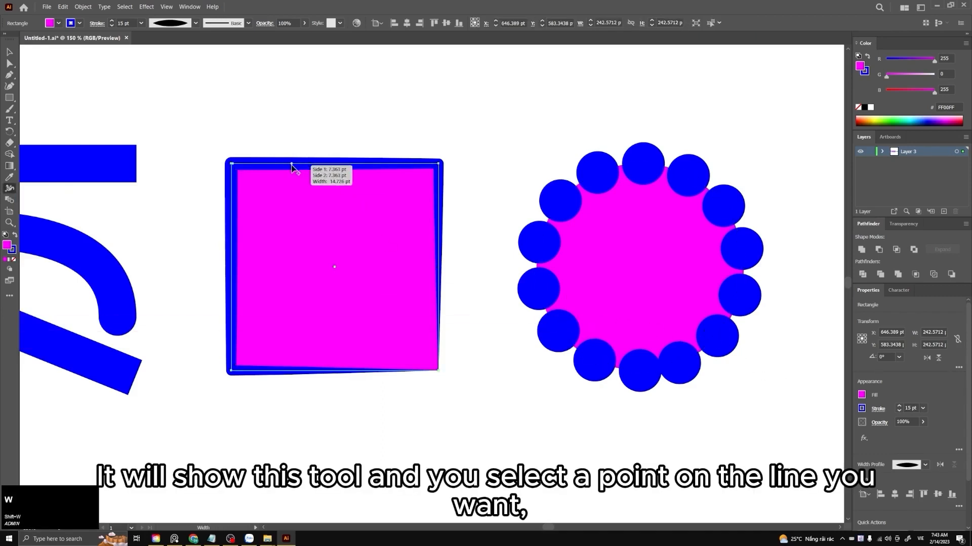
{"action": "mouse_move", "coordinate": [291, 164]}
{"action": "left_mouse_down"}
{"action": "mouse_move", "coordinate": [294, 197]}
{"action": "mouse_move", "coordinate": [293, 164]}
{"action": "mouse_move", "coordinate": [294, 173]}
{"action": "left_mouse_up"}
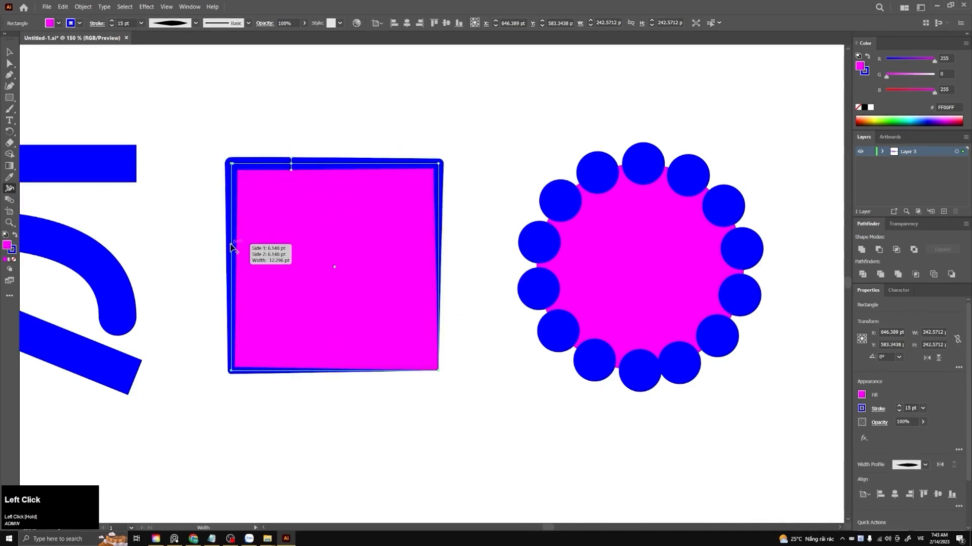
{"action": "mouse_move", "coordinate": [231, 244]}
{"action": "left_mouse_down"}
{"action": "mouse_move", "coordinate": [354, 244]}
{"action": "mouse_move", "coordinate": [234, 252]}
{"action": "left_mouse_up"}
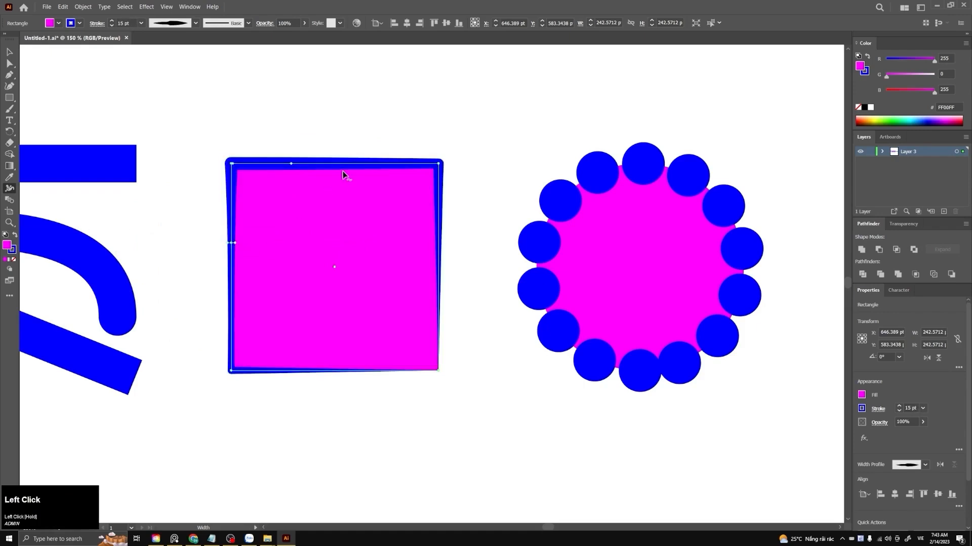
{"action": "mouse_move", "coordinate": [342, 173]}
{"action": "left_mouse_down"}
{"action": "mouse_move", "coordinate": [348, 215]}
{"action": "mouse_move", "coordinate": [343, 102]}
{"action": "mouse_move", "coordinate": [340, 161]}
{"action": "mouse_move", "coordinate": [291, 171]}
{"action": "mouse_move", "coordinate": [291, 200]}
{"action": "mouse_move", "coordinate": [249, 194]}
{"action": "mouse_move", "coordinate": [301, 171]}
{"action": "mouse_move", "coordinate": [276, 173]}
{"action": "mouse_move", "coordinate": [280, 206]}
{"action": "left_mouse_up"}
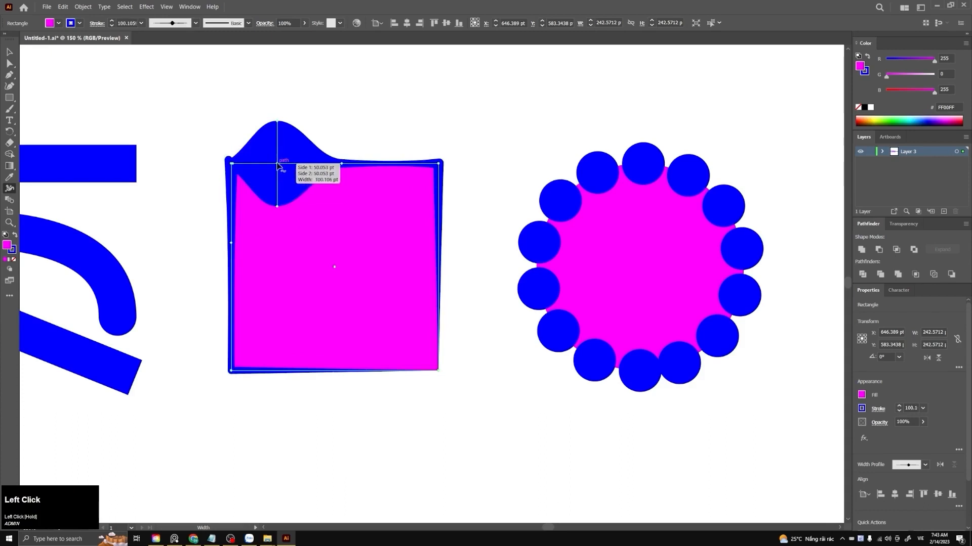
{"action": "mouse_move", "coordinate": [281, 167]}
{"action": "left_mouse_down"}
{"action": "mouse_move", "coordinate": [369, 179]}
{"action": "mouse_move", "coordinate": [229, 181]}
{"action": "mouse_move", "coordinate": [303, 180]}
{"action": "mouse_move", "coordinate": [284, 183]}
{"action": "left_mouse_up"}
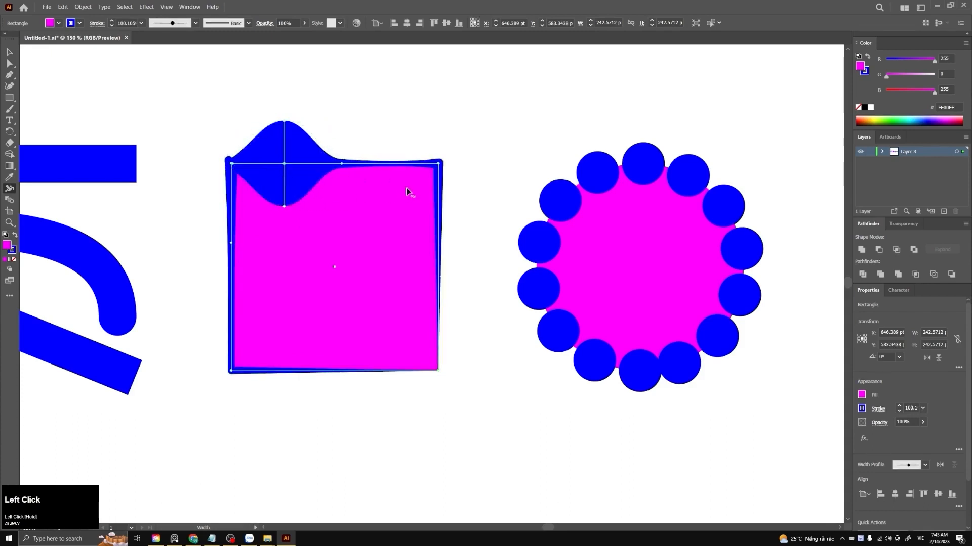
Use the Width tool to shape a bulge about 65 pt wide on the square's right edge and another on its bottom edge, and deselect the square.
{"action": "left_click_drag", "start_coordinate": [438, 209], "coordinate": [466, 207]}
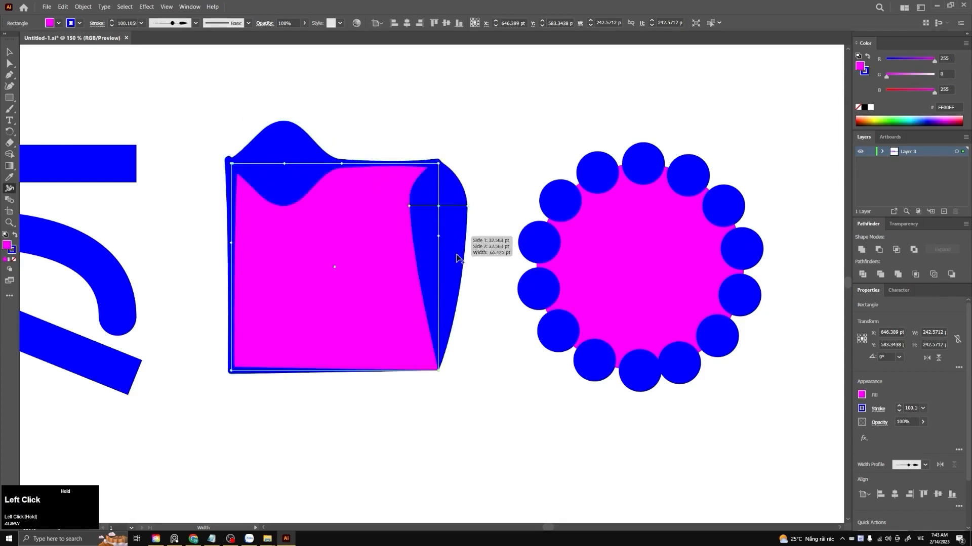
{"action": "left_click_drag", "start_coordinate": [420, 269], "coordinate": [431, 268]}
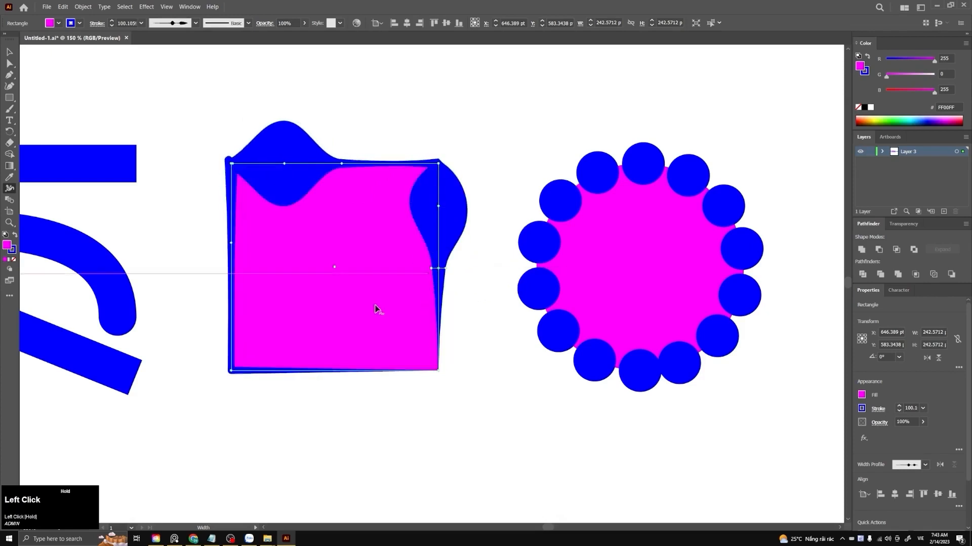
{"action": "left_click_drag", "start_coordinate": [341, 373], "coordinate": [300, 365]}
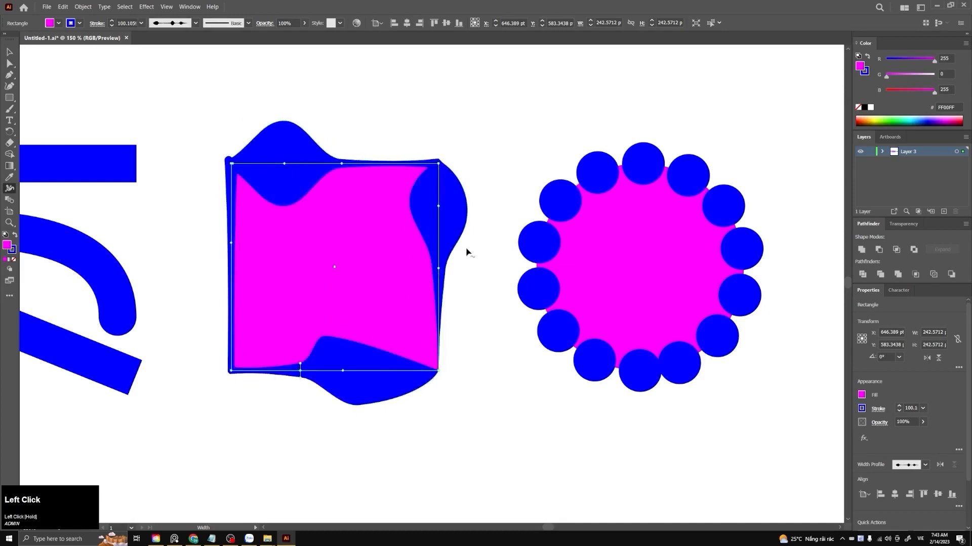
{"action": "key", "text": "v"}
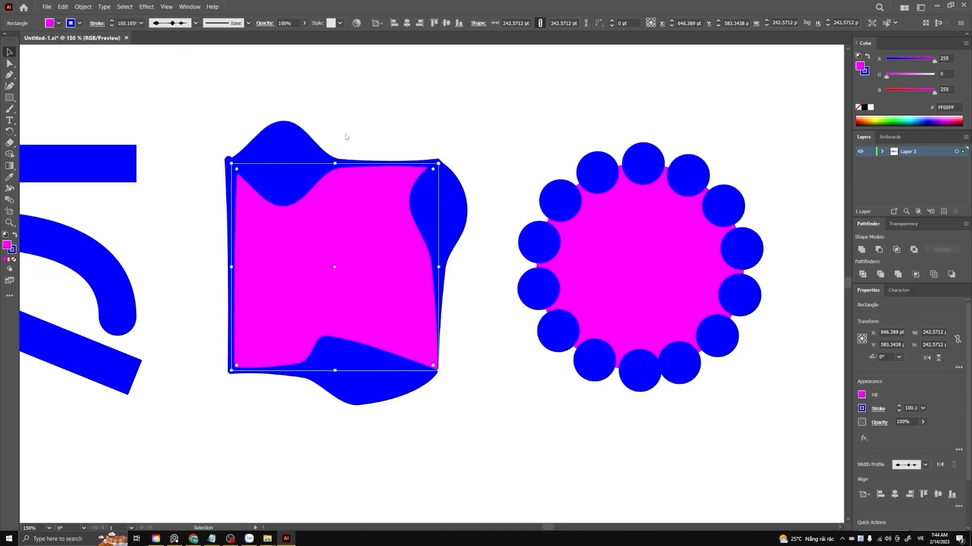
{"action": "left_click", "coordinate": [375, 133]}
{"action": "left_click", "coordinate": [260, 147]}
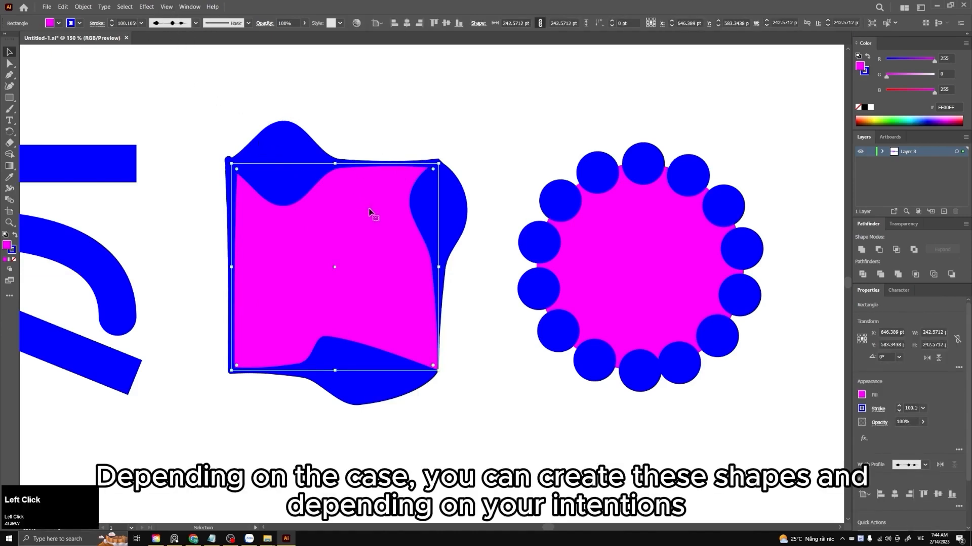
{"action": "scroll", "coordinate": [369, 212], "scroll_direction": "down", "scroll_amount": 3}
{"action": "left_click", "coordinate": [429, 301]}
{"action": "scroll", "coordinate": [430, 306], "scroll_direction": "up", "scroll_amount": 2}
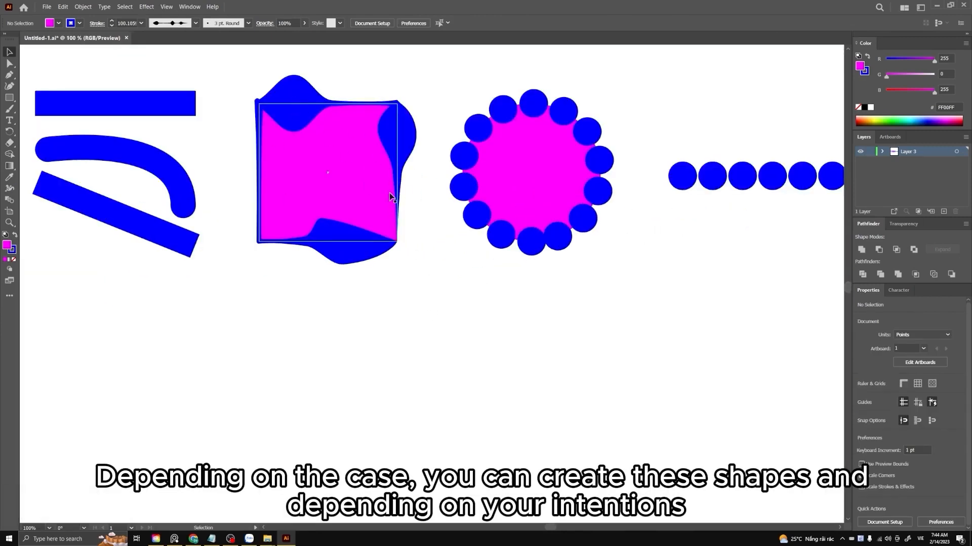
Apply the rough charcoal-style art brush to the square's stroke and deselect the square.
{"action": "left_click_drag", "start_coordinate": [363, 91], "coordinate": [382, 108]}
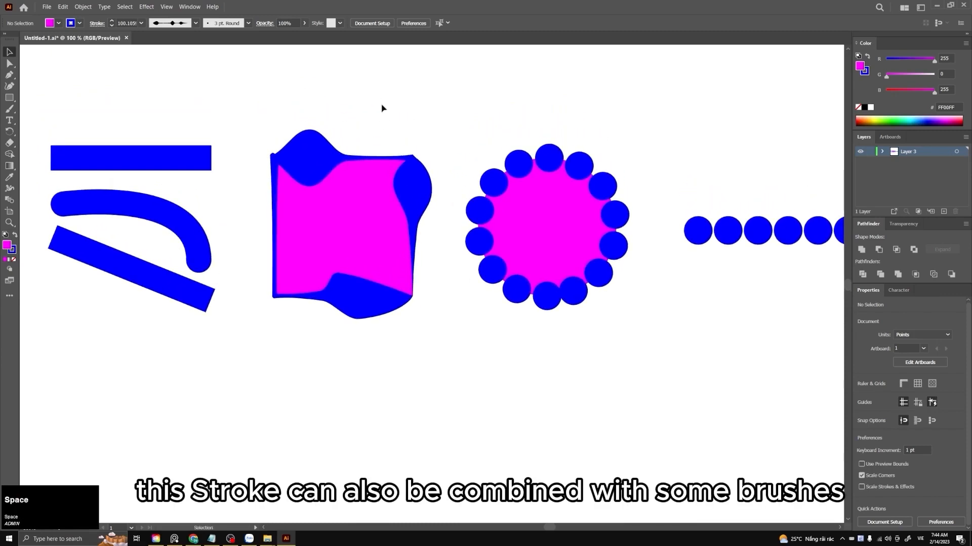
{"action": "left_click", "coordinate": [315, 154]}
{"action": "left_click", "coordinate": [248, 24]}
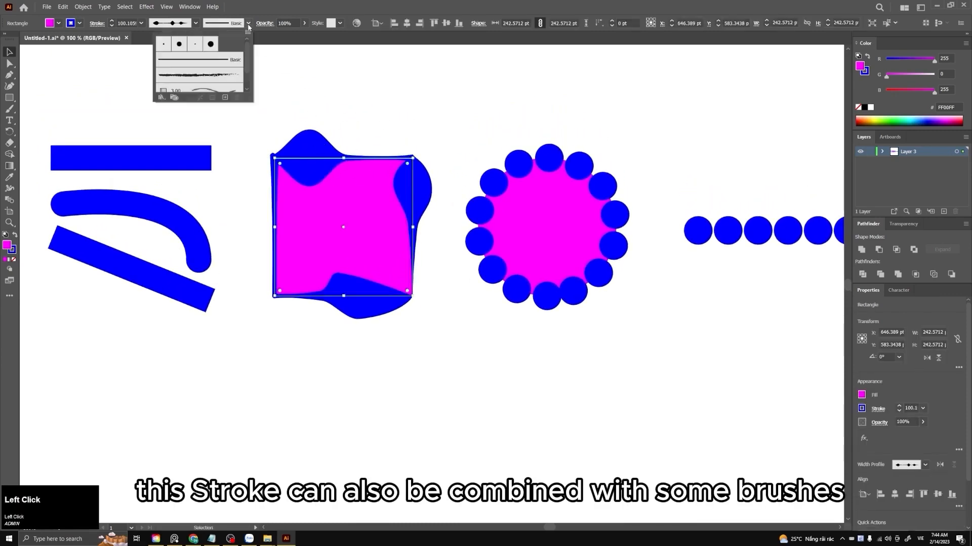
{"action": "scroll", "coordinate": [224, 80], "scroll_direction": "up", "scroll_amount": 2}
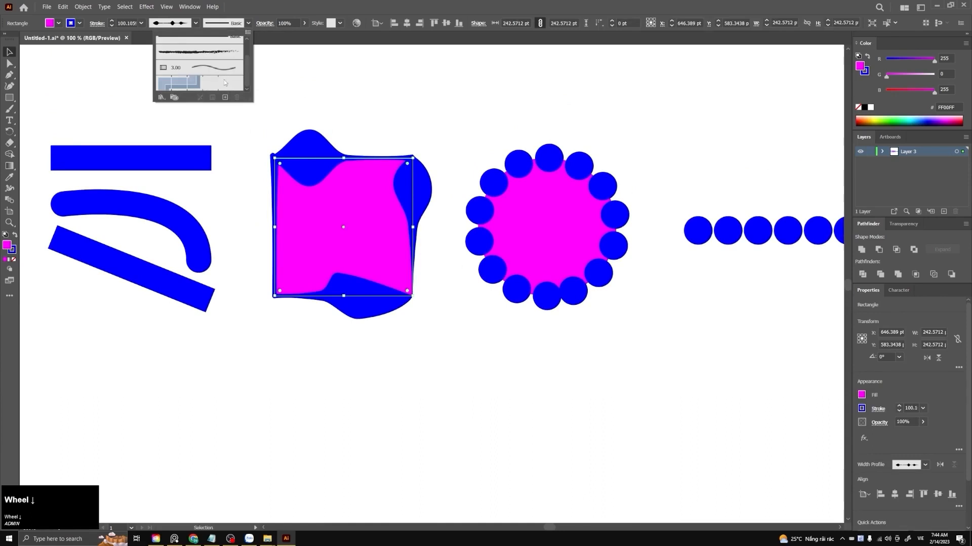
{"action": "left_click", "coordinate": [214, 77]}
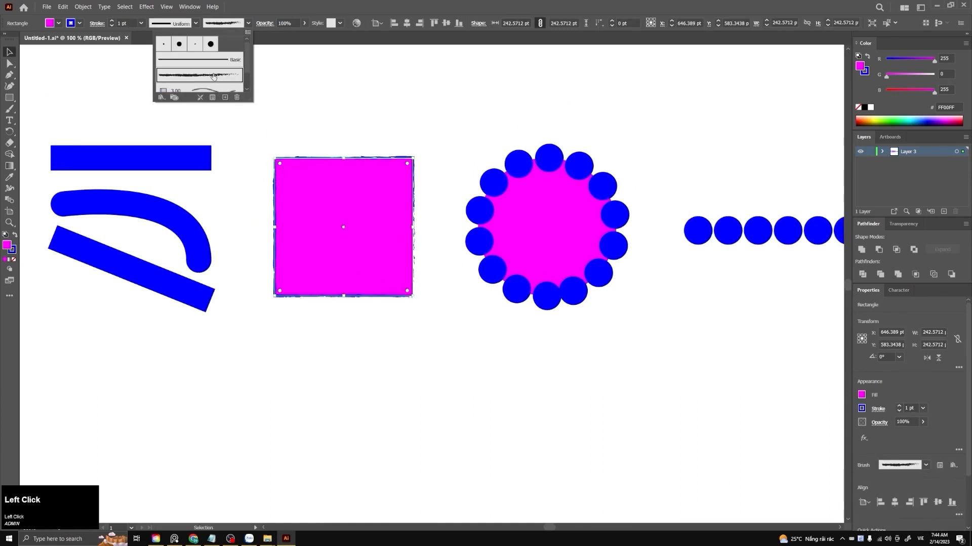
{"action": "left_click", "coordinate": [321, 91]}
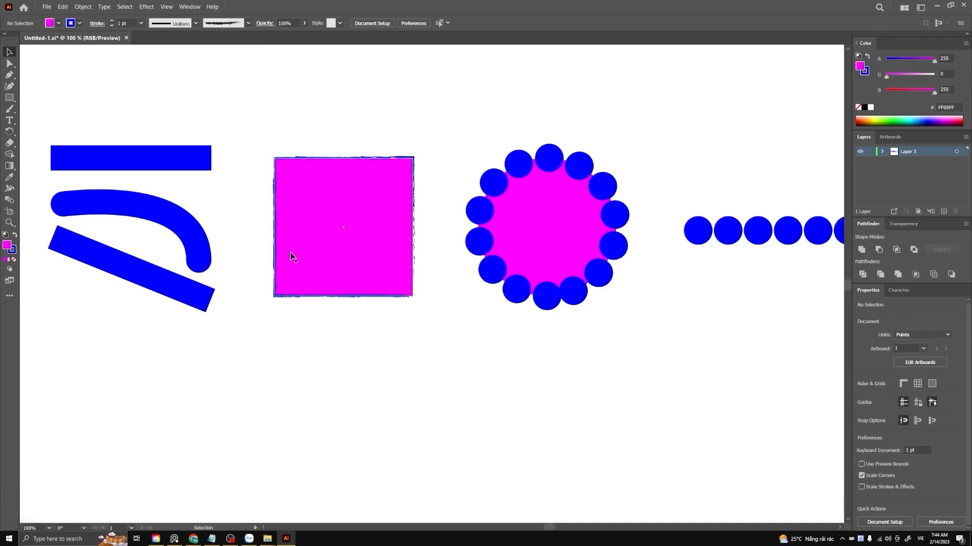
Replace the brush on the square's stroke with the 3 pt. Oval calligraphic brush.
{"action": "left_click", "coordinate": [317, 201]}
{"action": "left_click", "coordinate": [248, 22]}
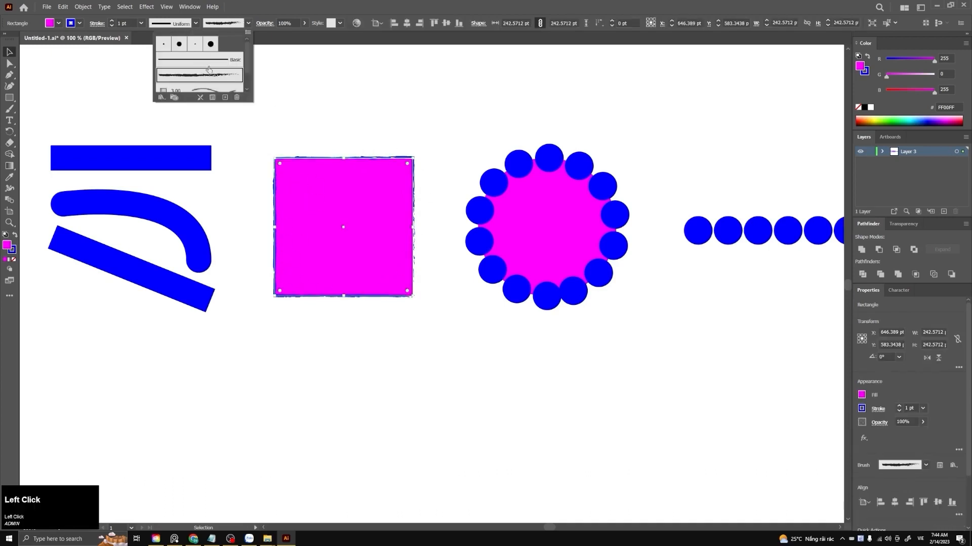
{"action": "scroll", "coordinate": [212, 76], "scroll_direction": "down", "scroll_amount": 1}
{"action": "scroll", "coordinate": [217, 72], "scroll_direction": "up", "scroll_amount": 1}
{"action": "left_click", "coordinate": [195, 49]}
{"action": "left_click", "coordinate": [340, 108]}
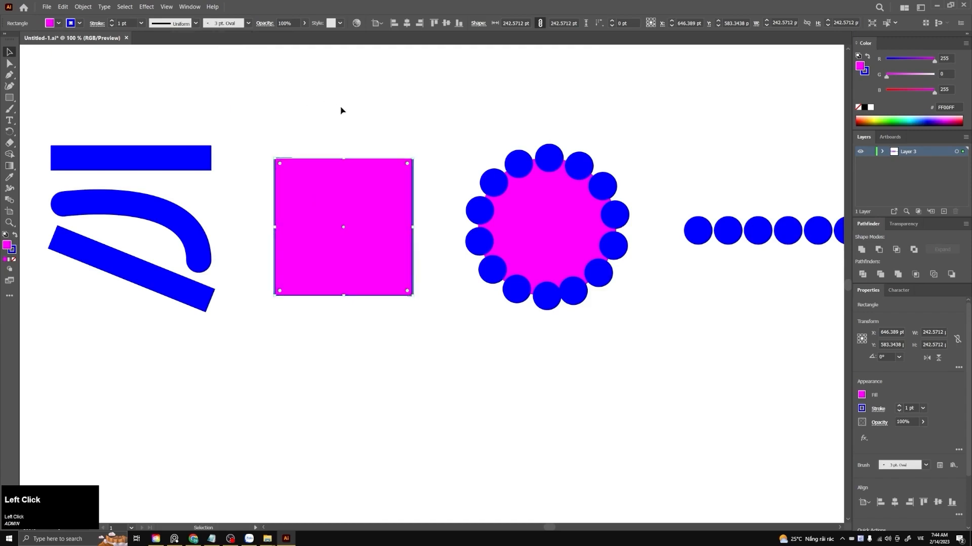